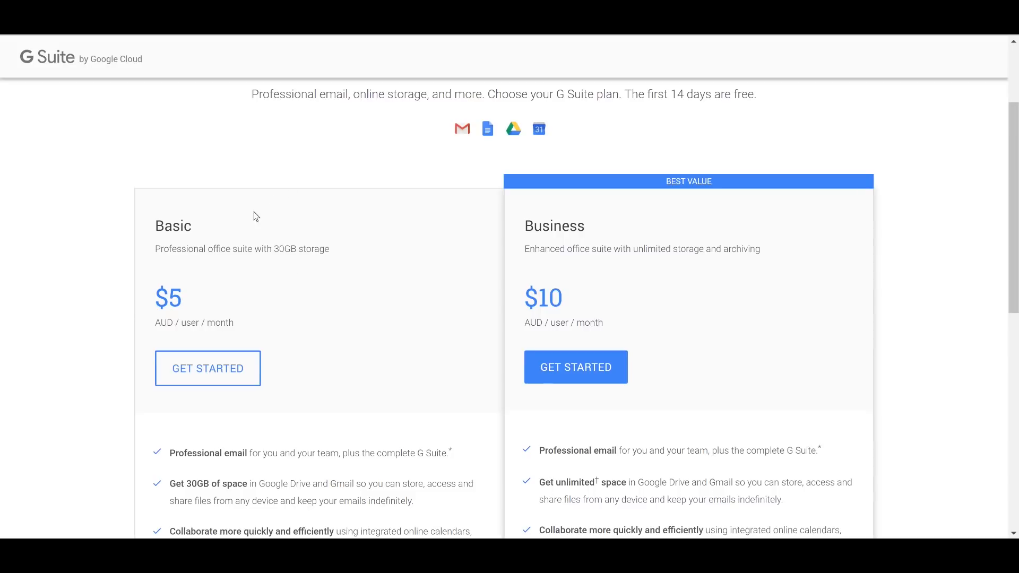
Step: Start the Basic plan signup and enter business name 'Wordpress Website tutorial'
left_click(224, 375)
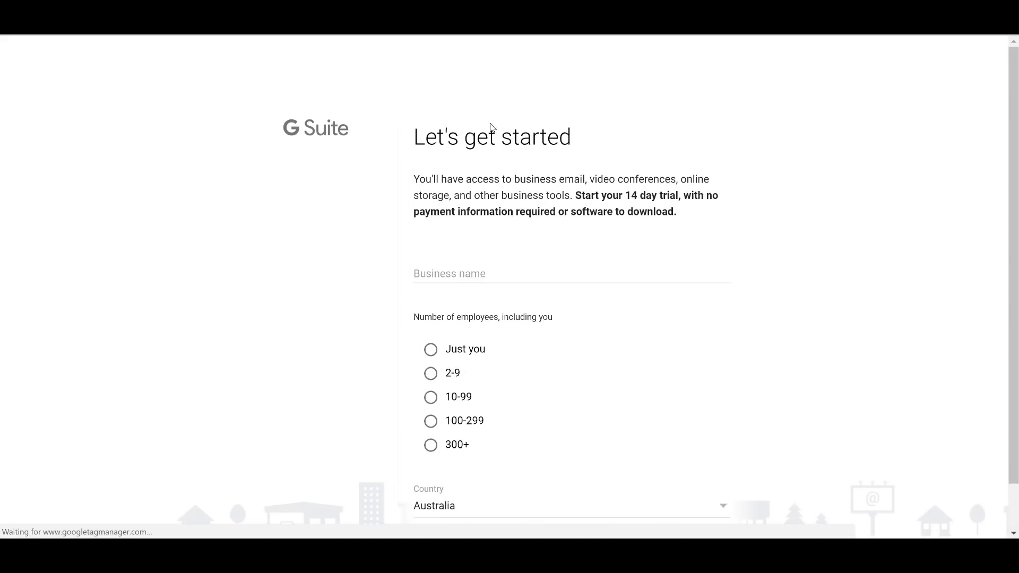
left_click(483, 277)
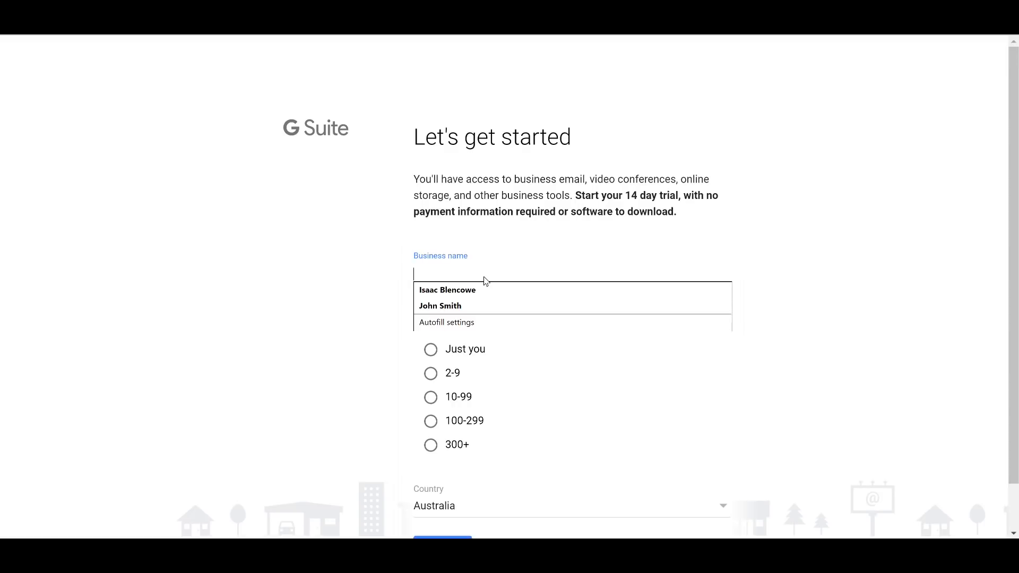
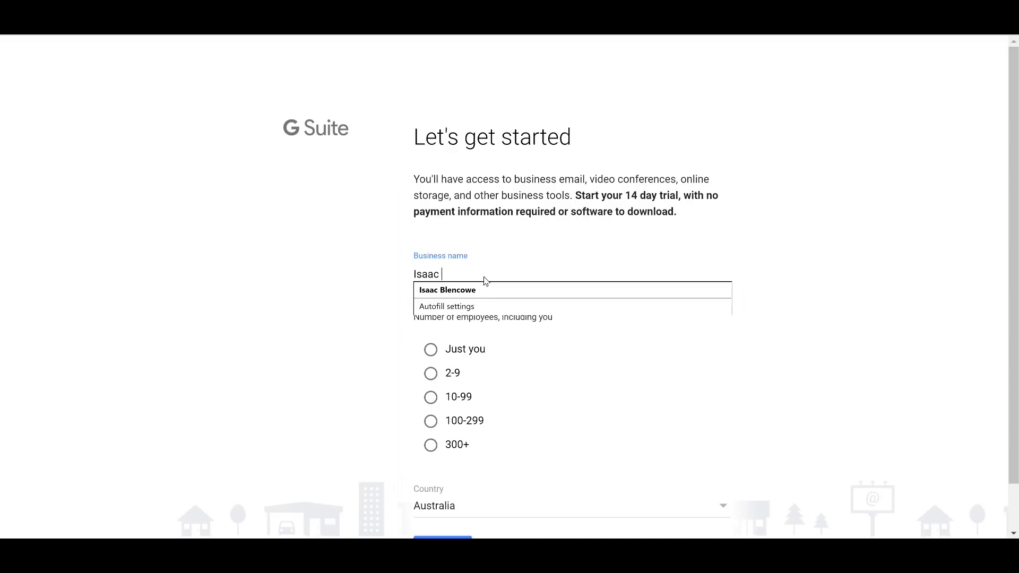
key("ctrl+a")
key("BackSpace")
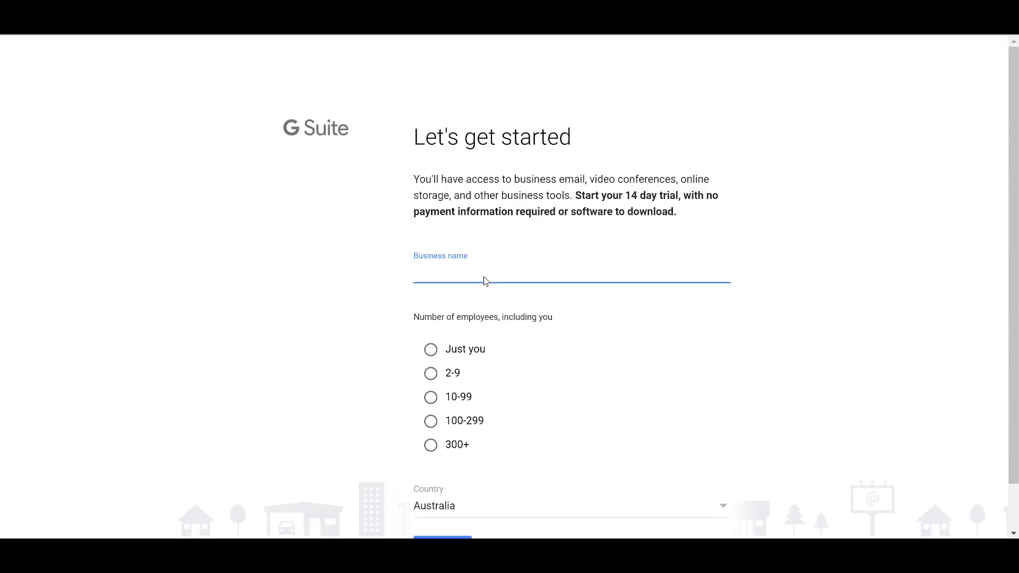
type("your ")
type("b")
key("BackSpace")
key("BackSpace")
key("BackSpace")
key("BackSpace")
type("Wordpress Website tutorial")
Step: Choose 'Just you' as employee count, keep Australia, and submit the business details
scroll(489, 341, "down", 1)
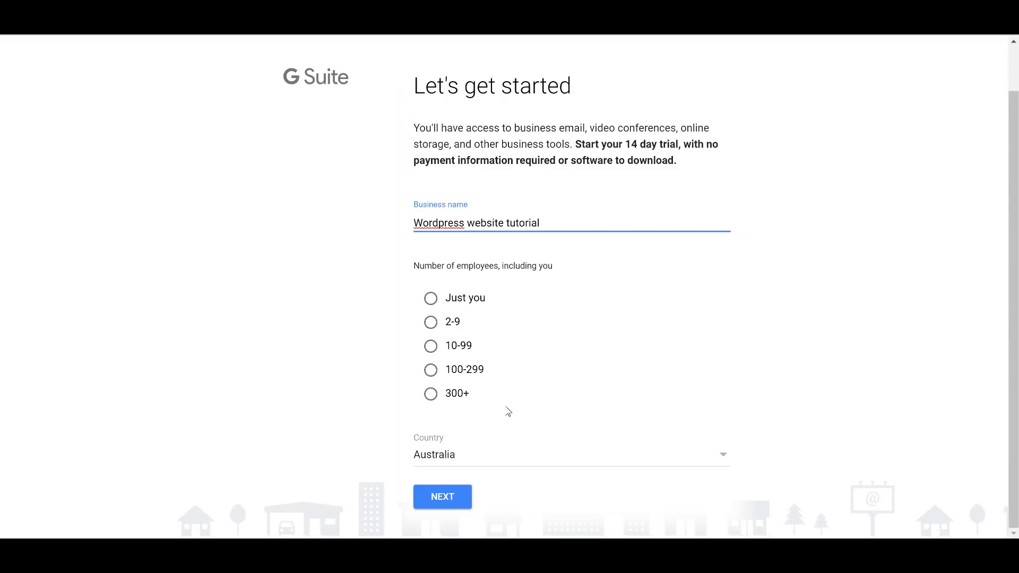
left_click(430, 298)
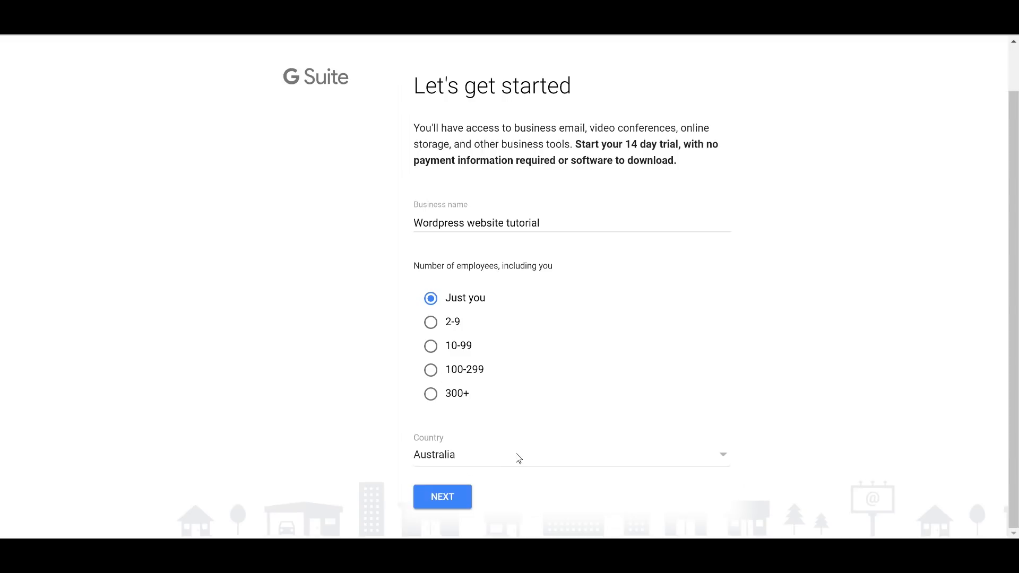
left_click(442, 498)
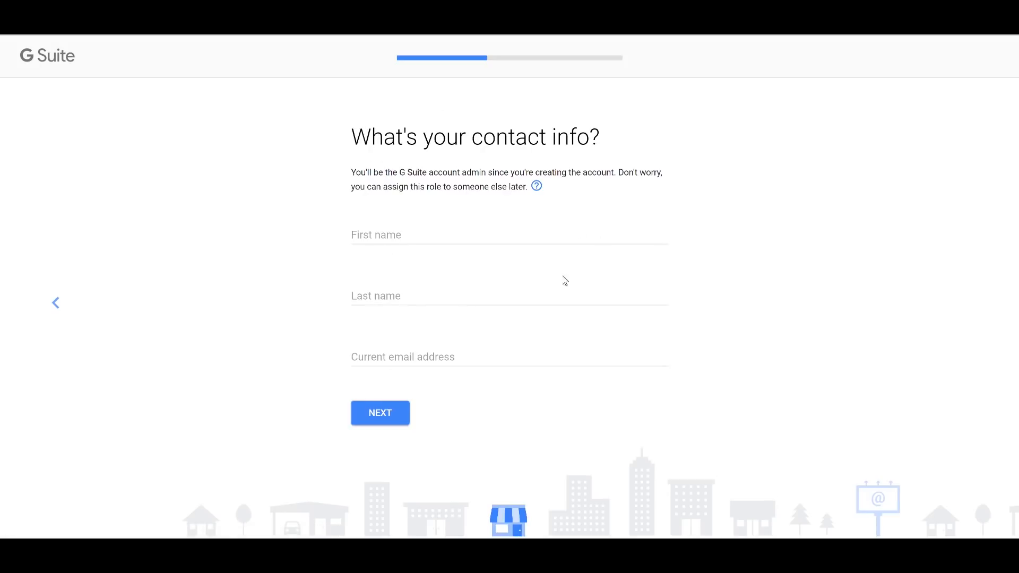
Step: Enter the admin's first and last name, fill the current email from a saved suggestion, and submit
left_click(410, 238)
key("BackSpace")
key("BackSpace")
key("BackSpace")
key("BackSpace")
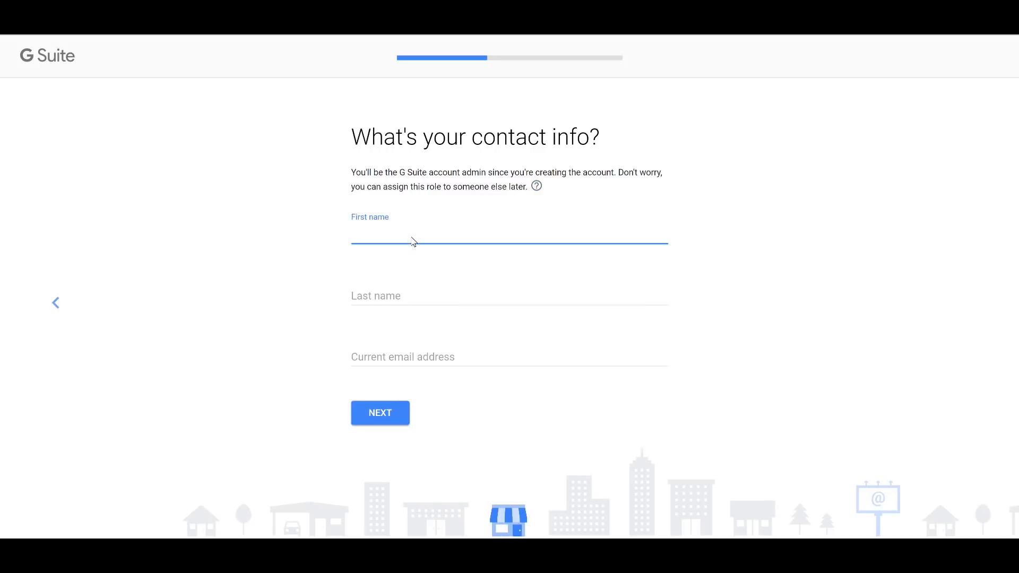
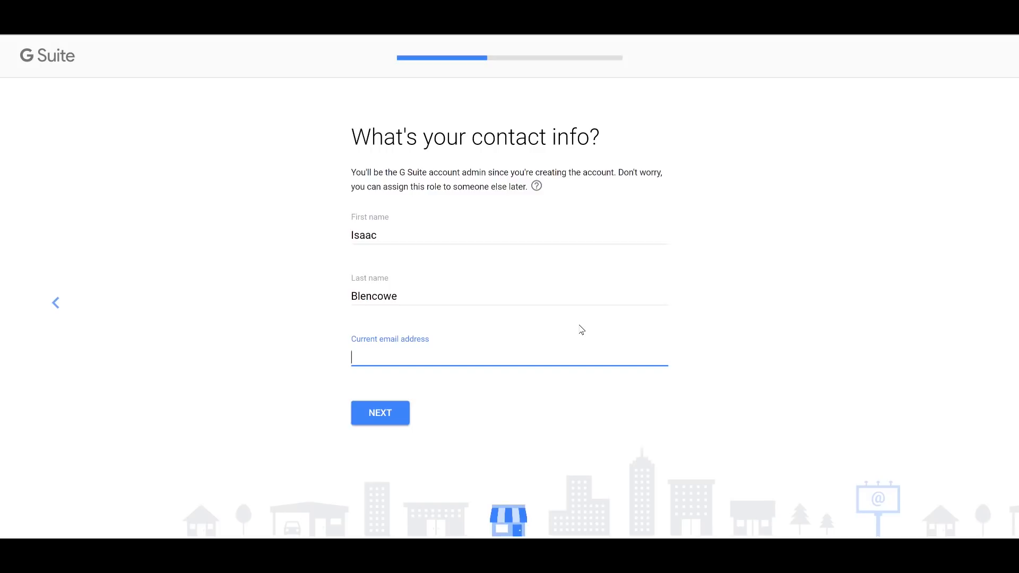
left_click(474, 392)
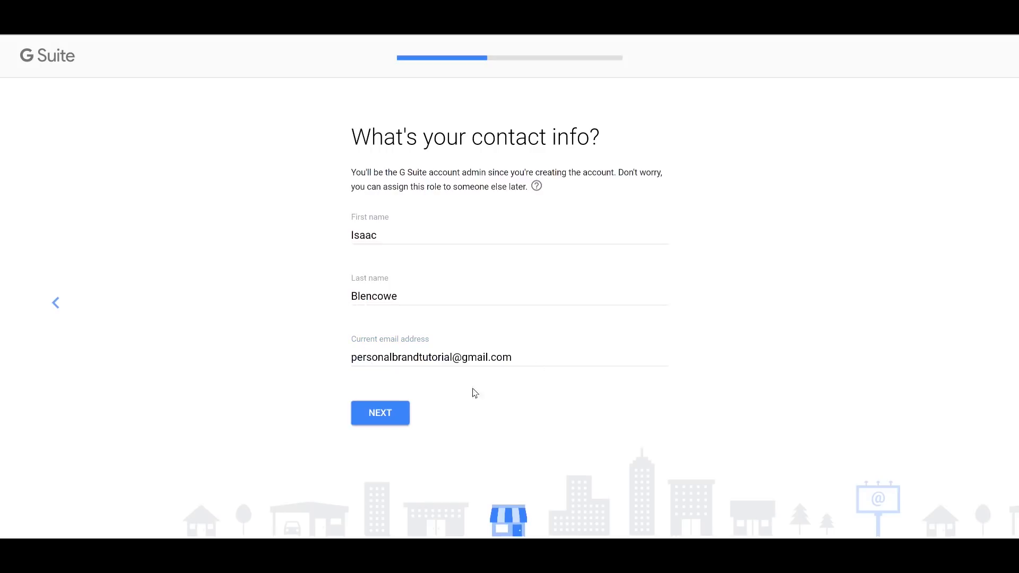
left_click(356, 415)
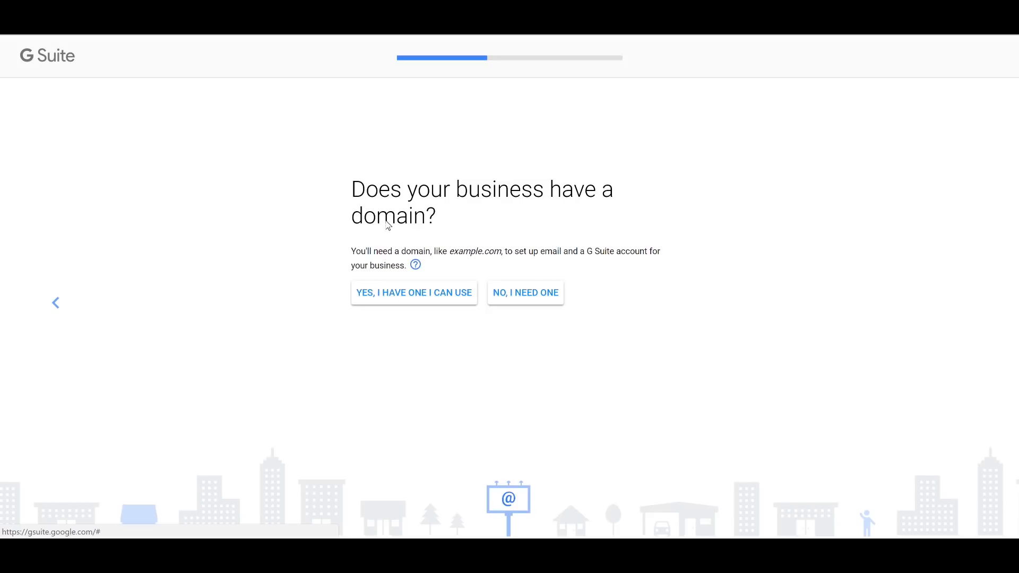
Step: Confirm having a domain and use personalbrandingwebsite.com for the G Suite account
left_click(418, 292)
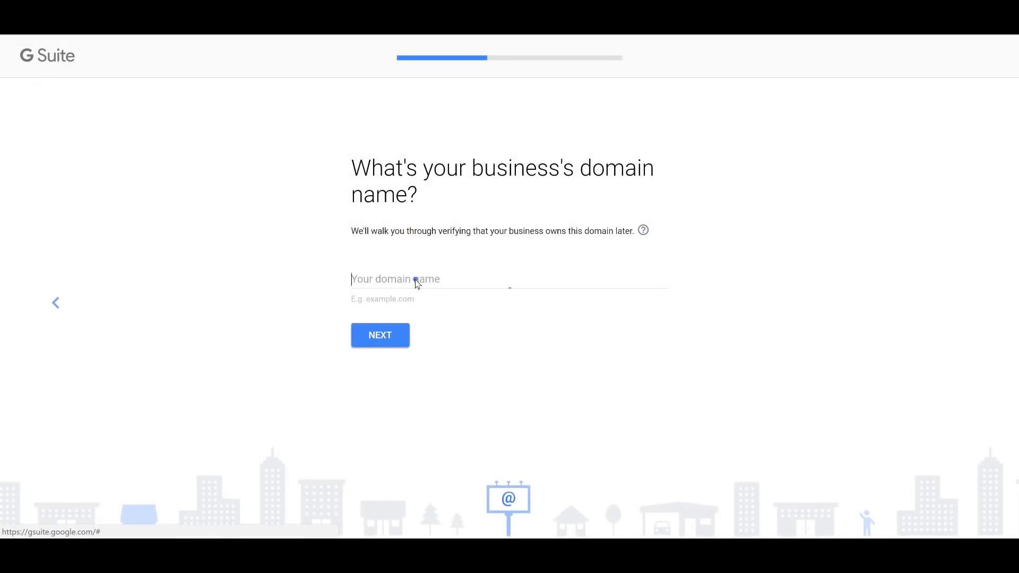
left_click(415, 283)
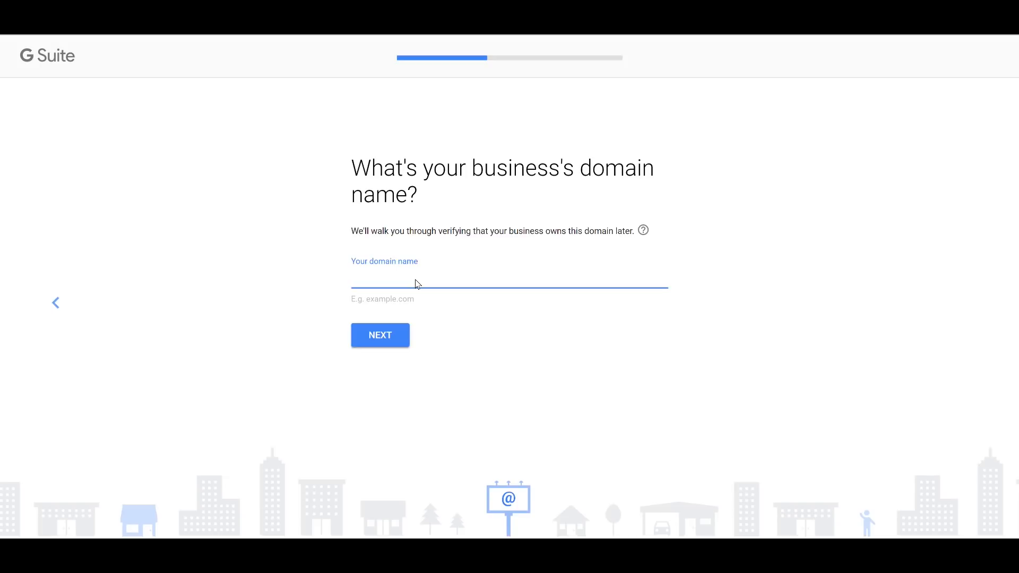
type("personalbrandingwebsite.com")
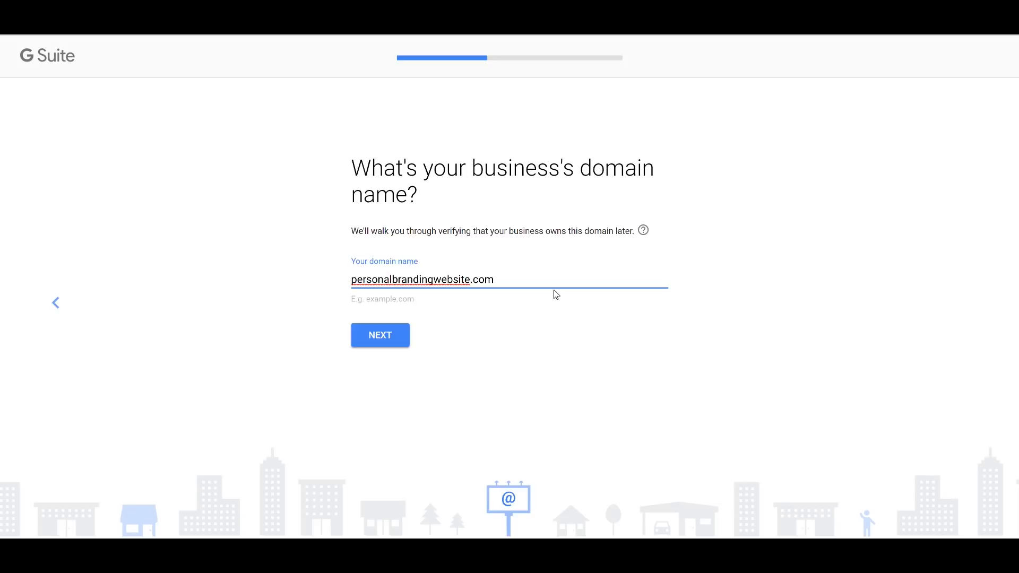
left_click(392, 345)
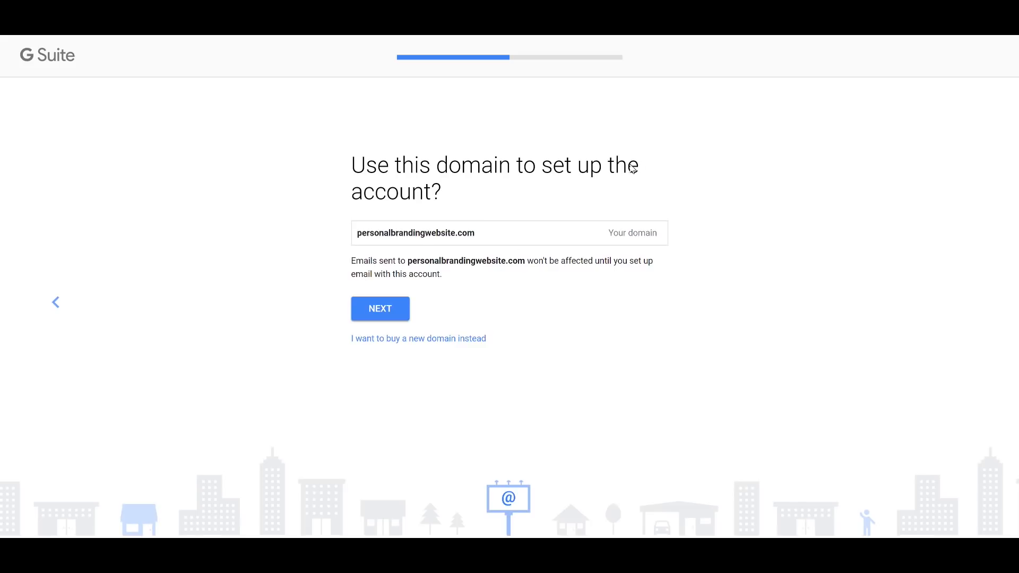
left_click(399, 318)
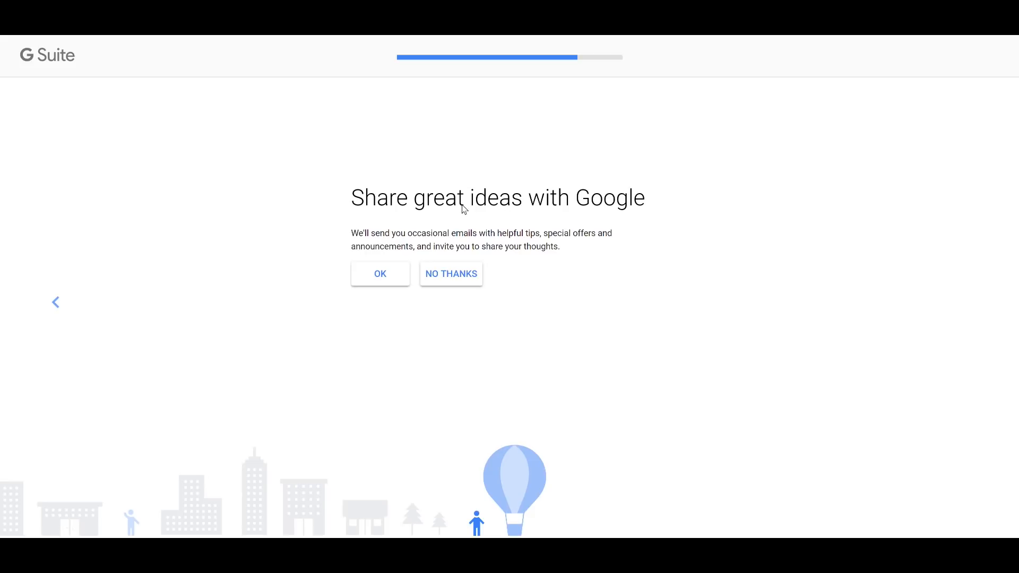
Step: Decline Google's promotional emails and enter the admin sign-in username
left_click(463, 275)
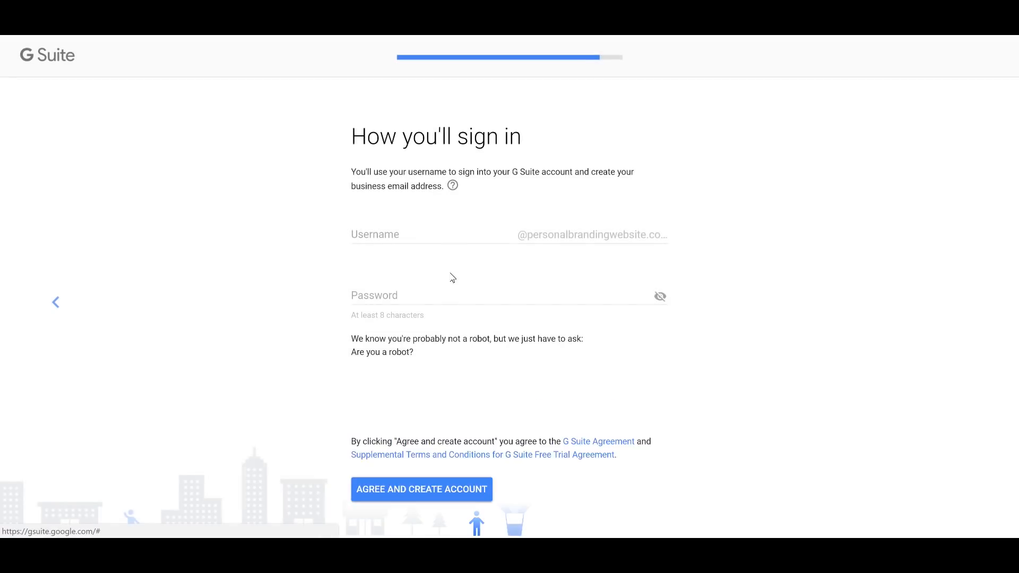
left_click(377, 239)
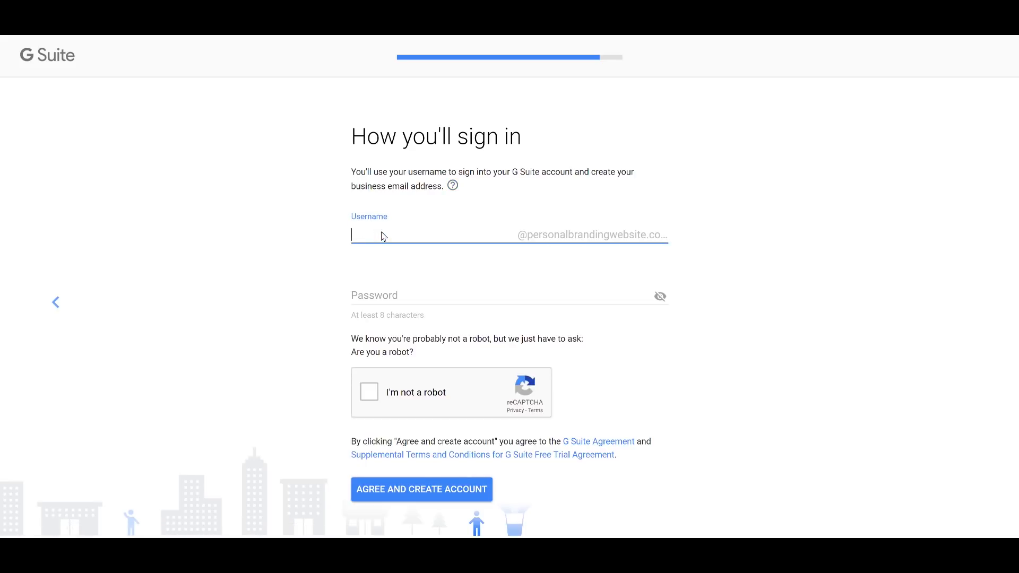
type("yourname")
key("BackSpace")
key("BackSpace")
key("BackSpace")
key("BackSpace")
key("BackSpace")
key("BackSpace")
key("BackSpace")
key("BackSpace")
Step: Set the account password, pass the robot check, and agree to create the account
left_click(419, 298)
type("•••")
type("••••")
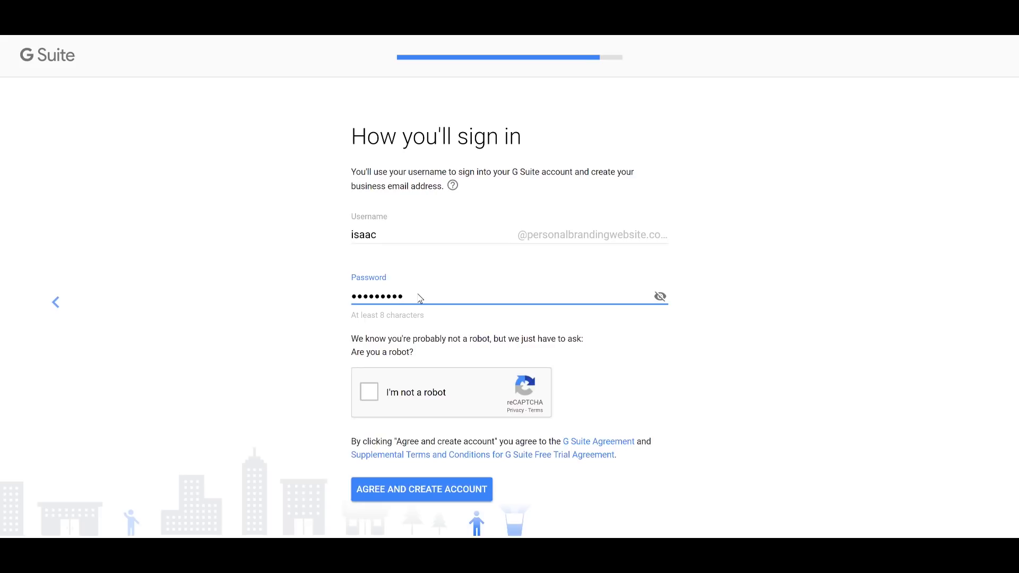
left_click(368, 393)
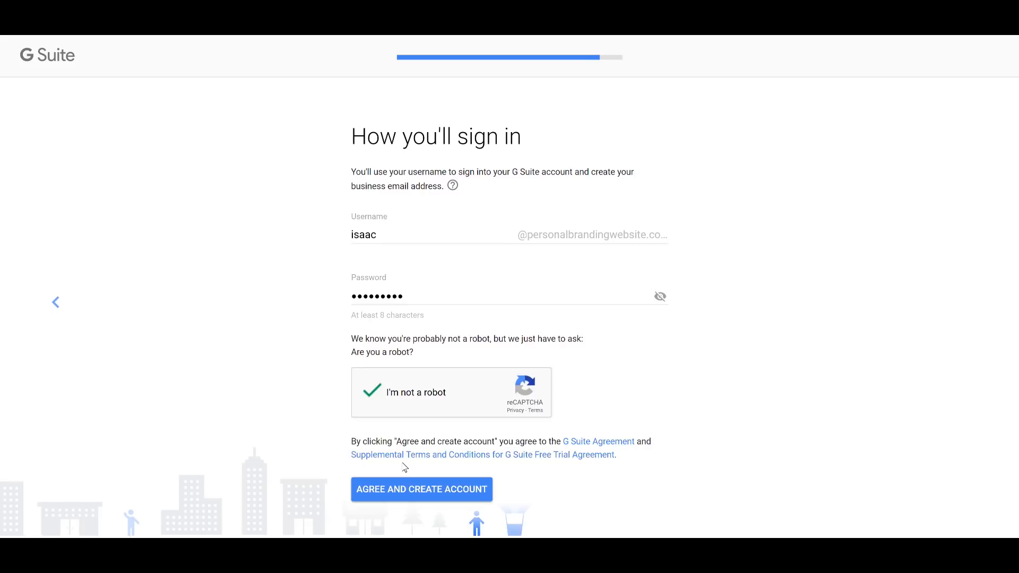
left_click(425, 493)
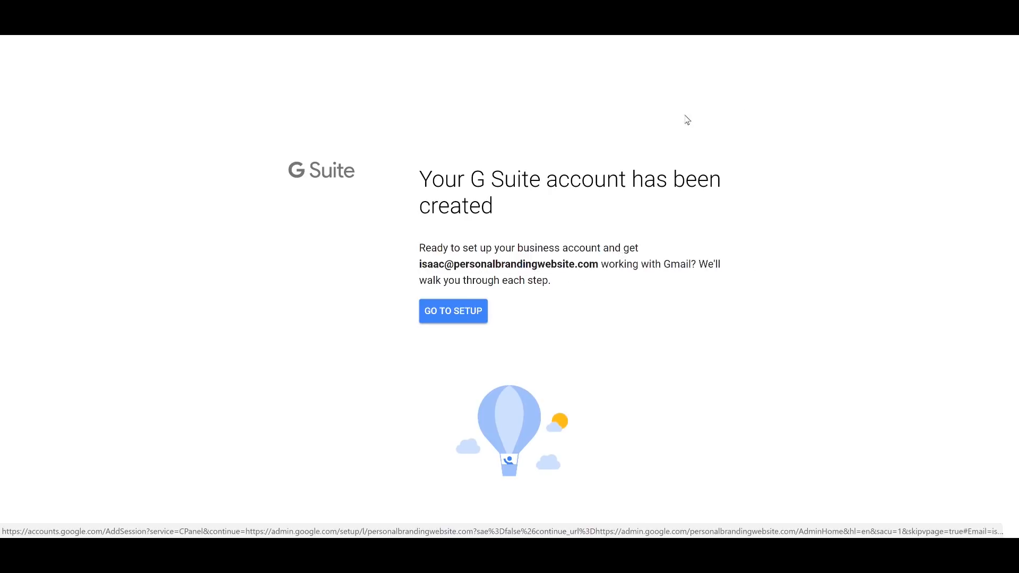
Step: Go to setup, tick 'I added all user email addresses' with no extra users, and continue
left_click(454, 315)
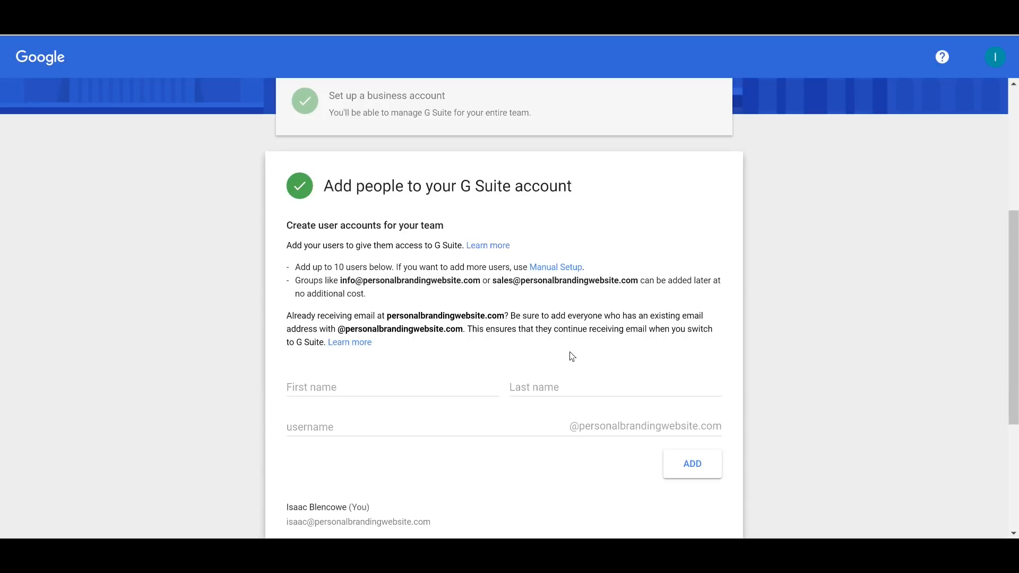
scroll(486, 254, "down", 2)
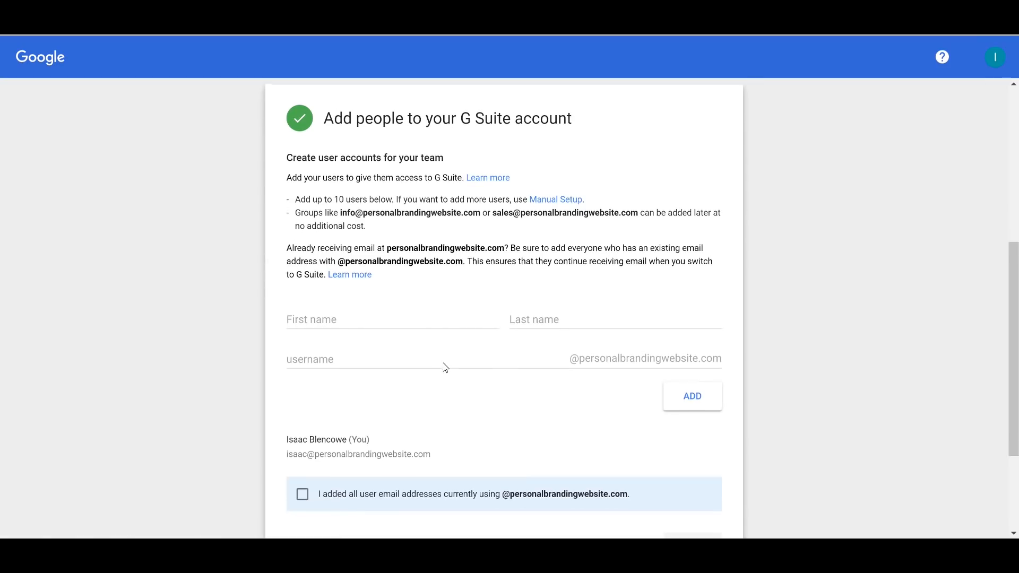
scroll(446, 368, "down", 1)
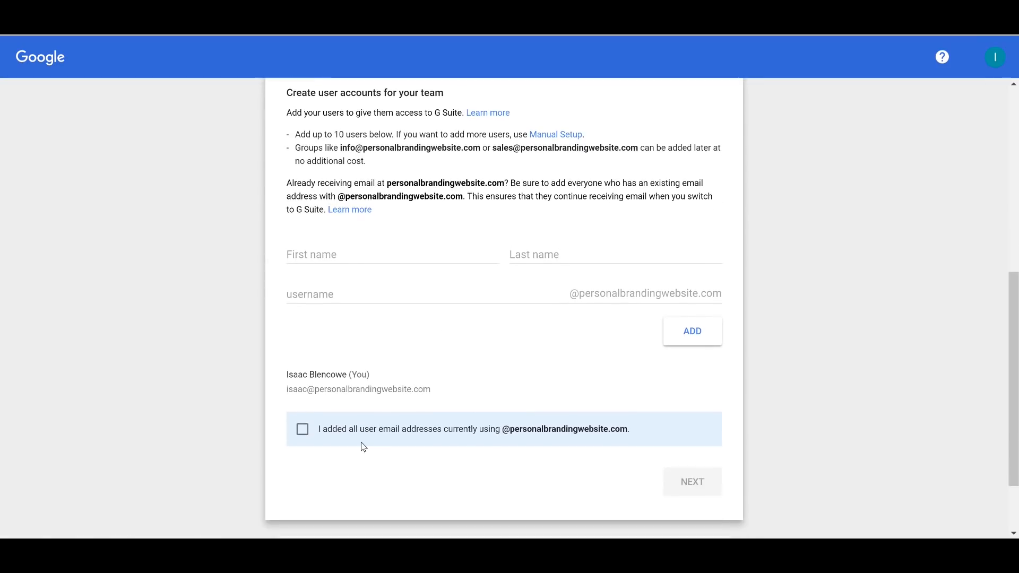
left_click(303, 428)
left_click(692, 476)
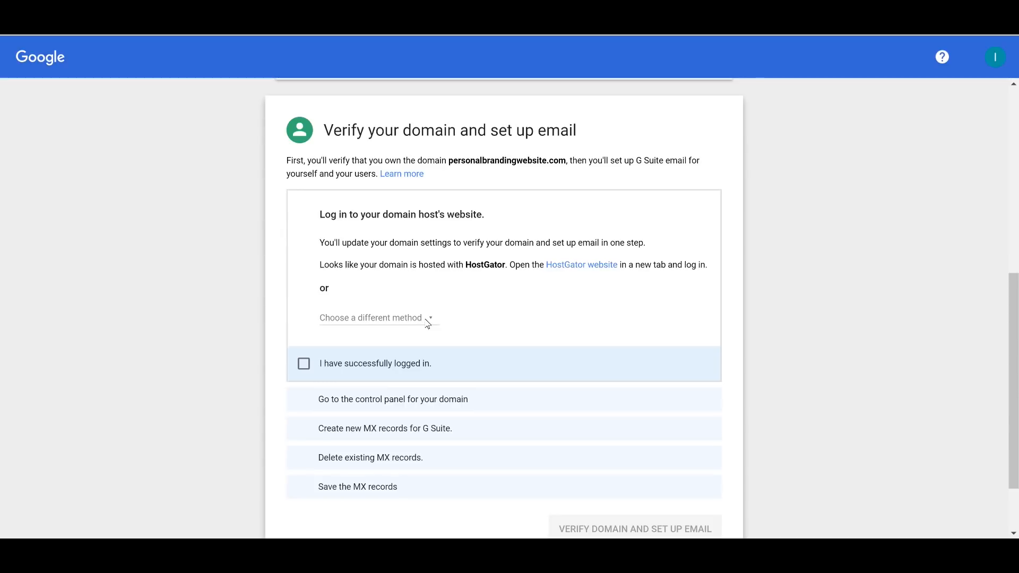
Step: Switch domain verification to the Add <meta> tag method and show its example
left_click(423, 319)
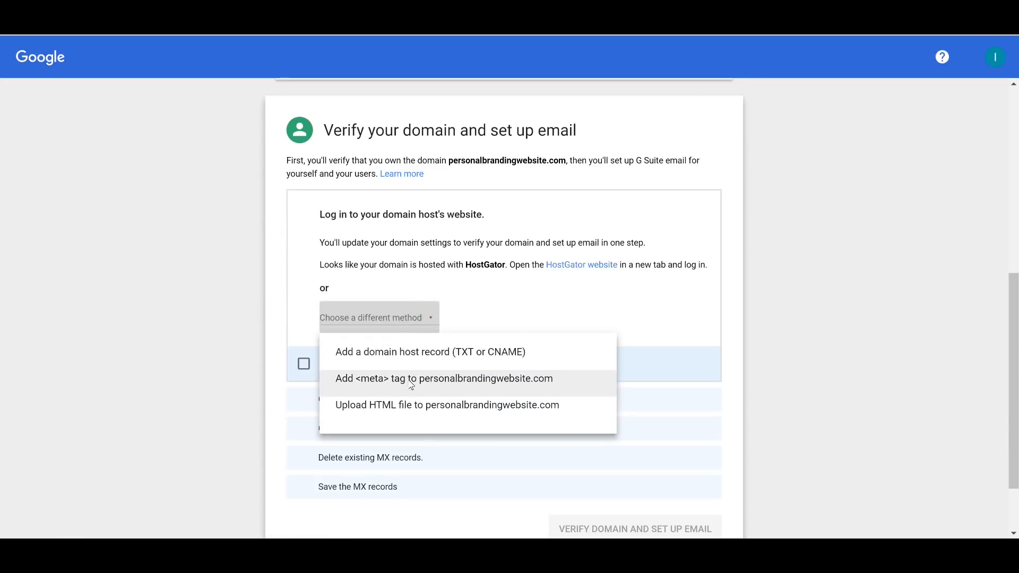
left_click(505, 388)
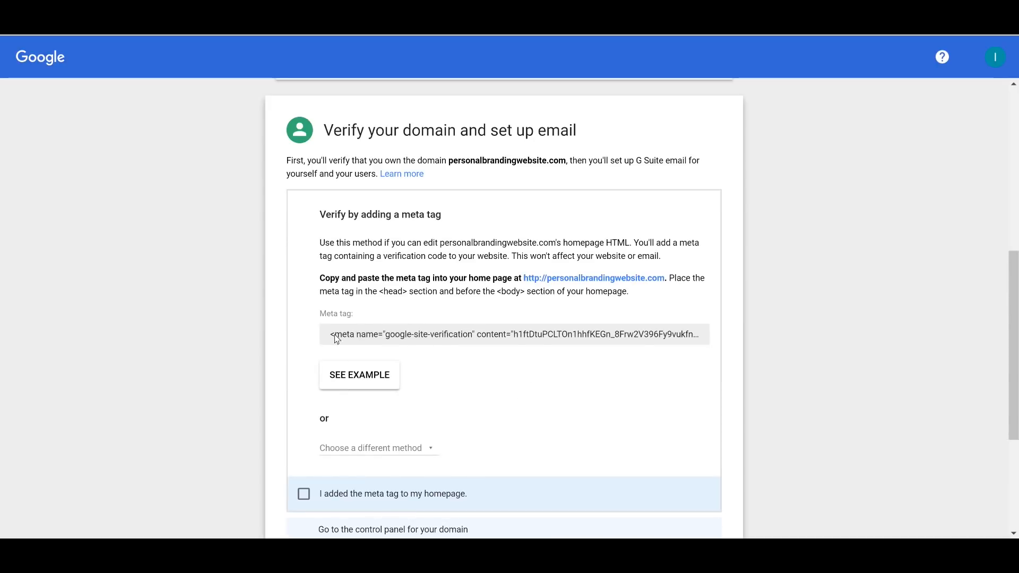
left_click_drag(331, 340, 783, 352)
left_click(625, 365)
left_click(375, 373)
scroll(391, 306, "down", 1)
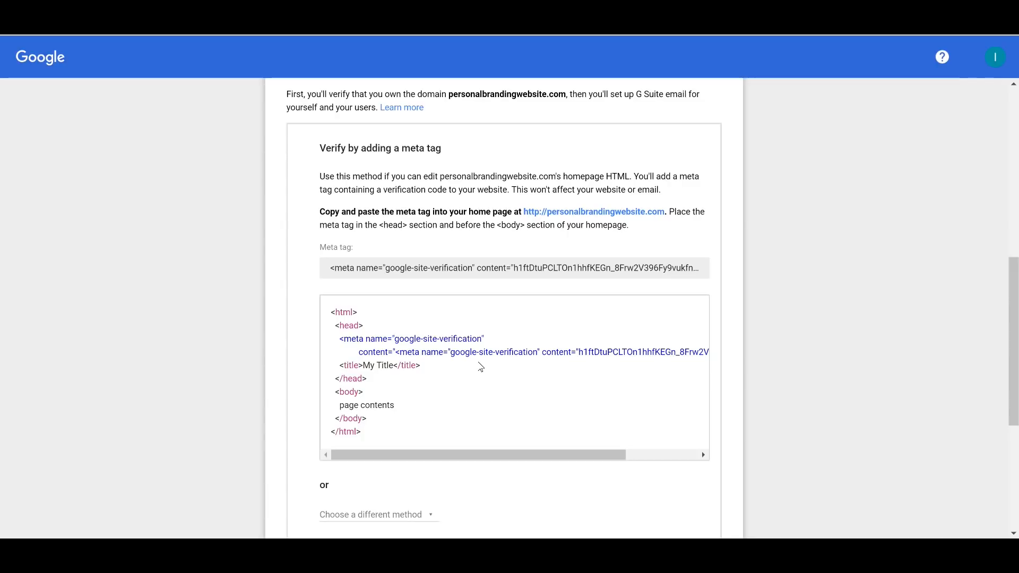
Step: Copy the verification meta tag and open WordPress's Add Plugins page
left_click_drag(329, 270, 813, 275)
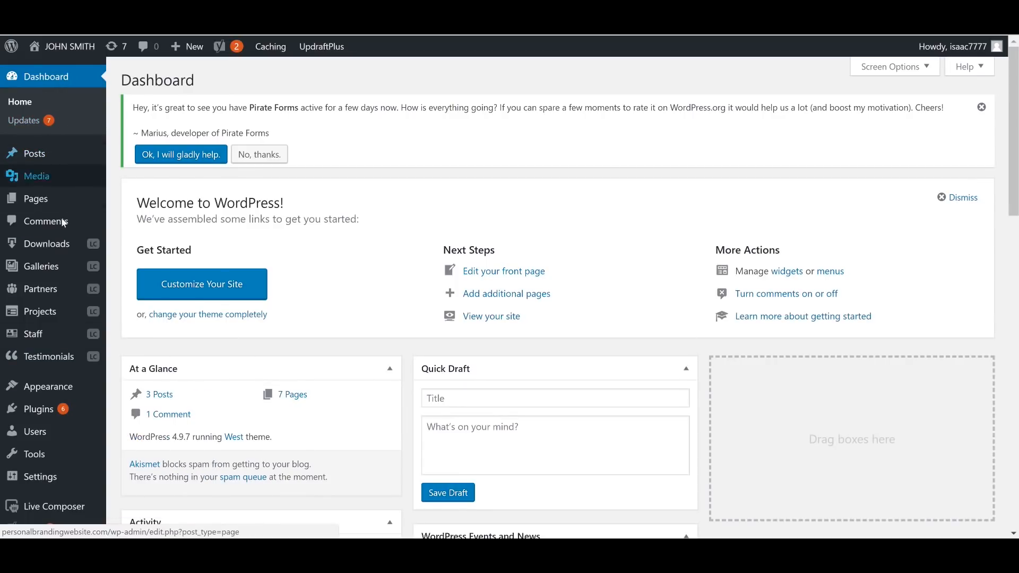
mouse_move(20, 413)
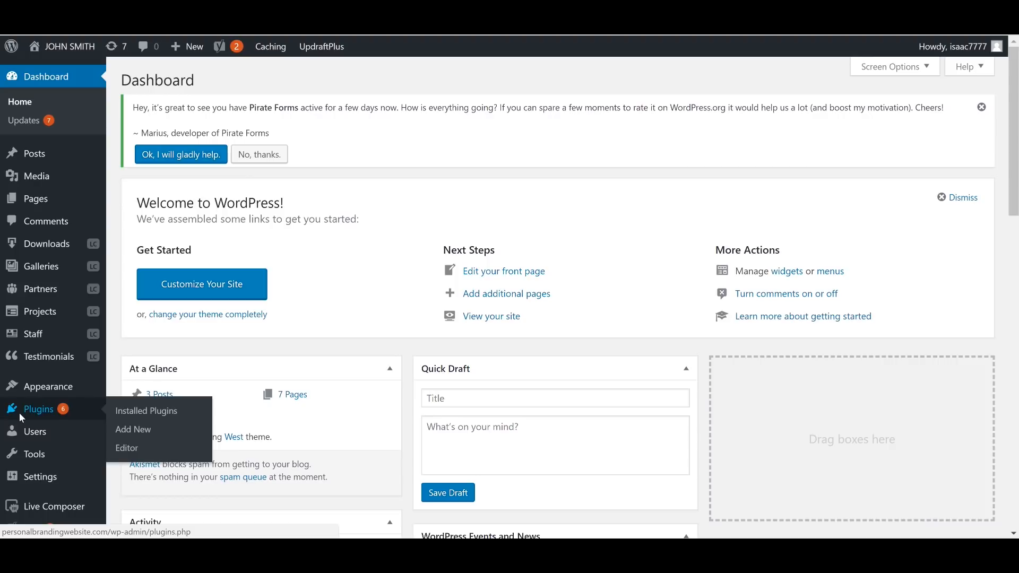
left_click(156, 430)
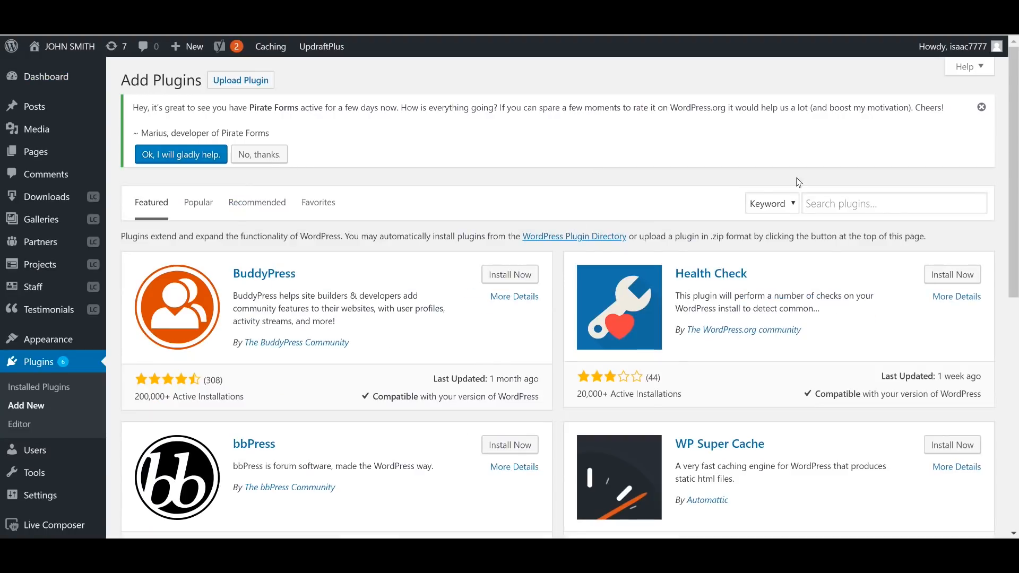
Step: Search plugins for 'header', then install and activate Insert Headers and Footers
left_click(831, 204)
type("heade")
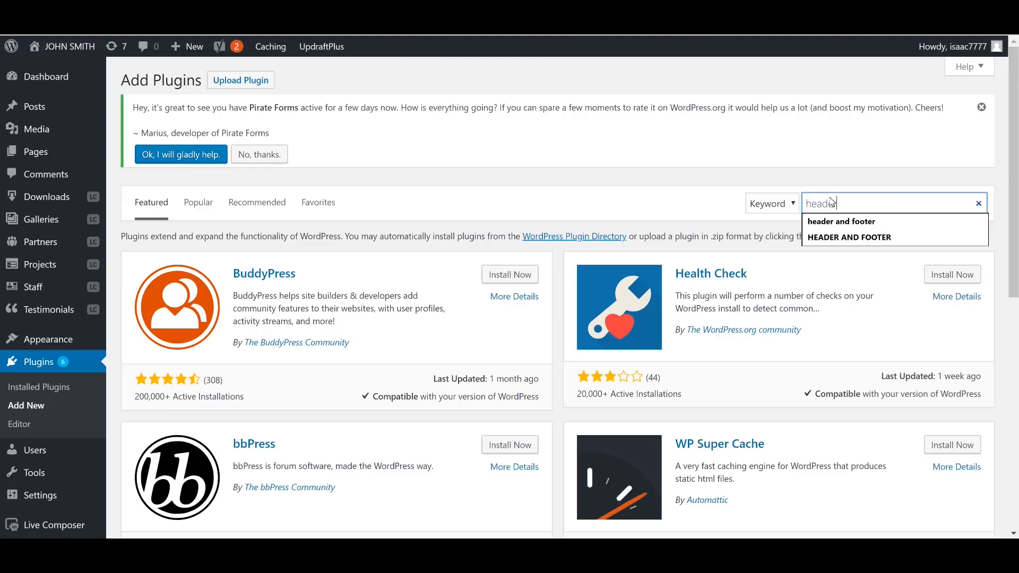
type("r")
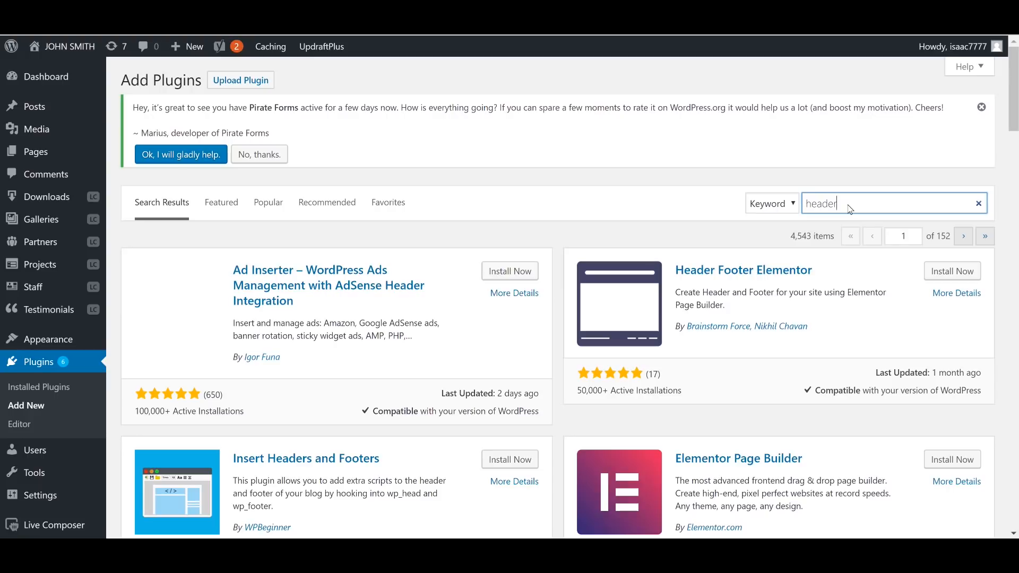
scroll(370, 441, "down", 3)
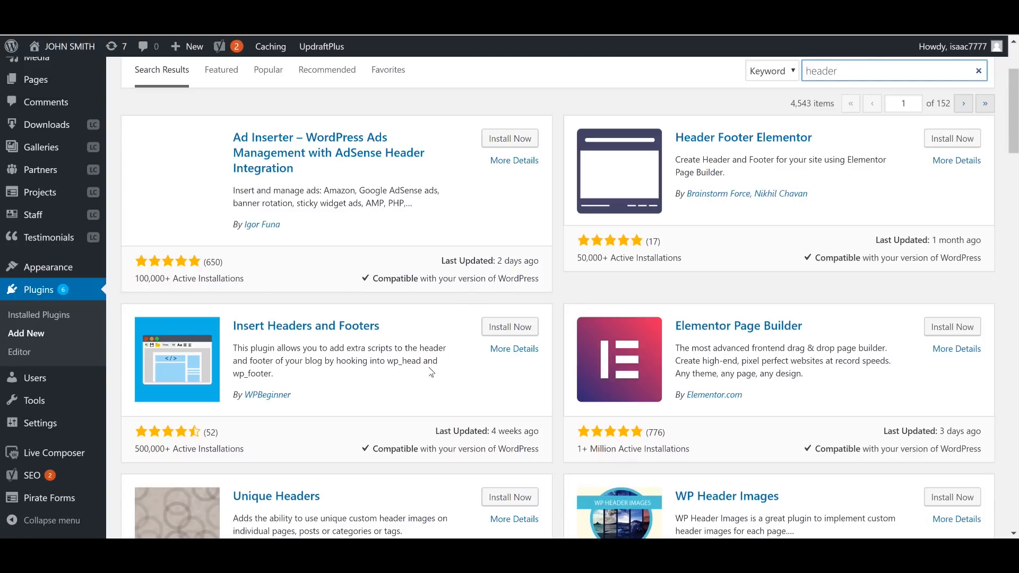
left_click(504, 332)
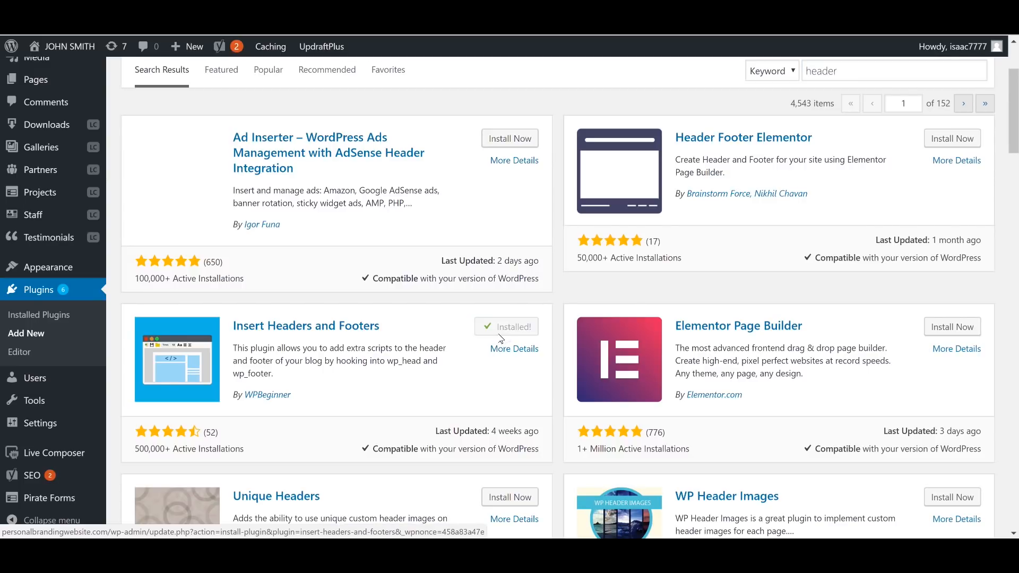
left_click(509, 329)
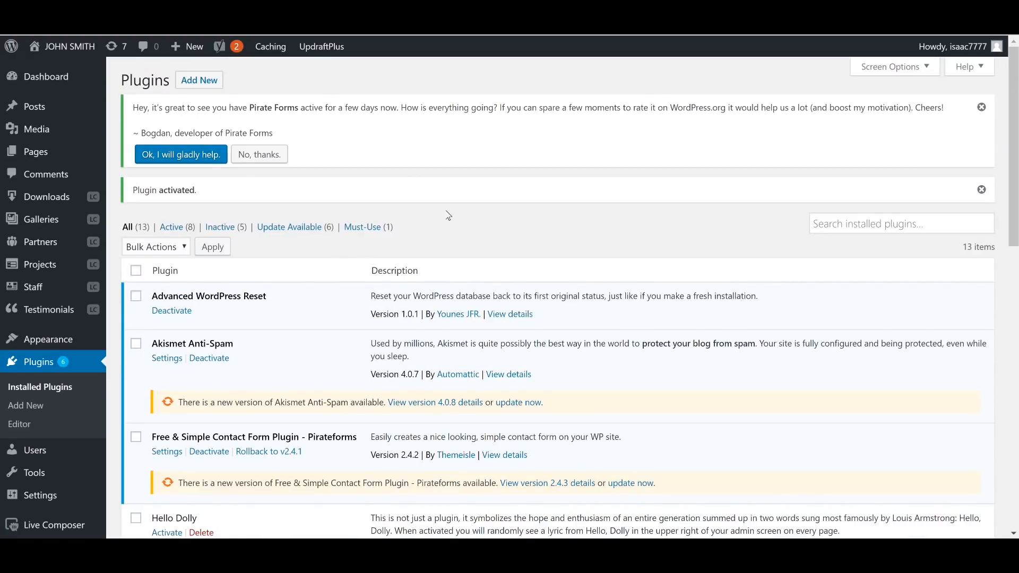
Step: In Settings > Insert Headers and Footers, place the verification meta tag in Scripts in Header and save
scroll(58, 394, "down", 4)
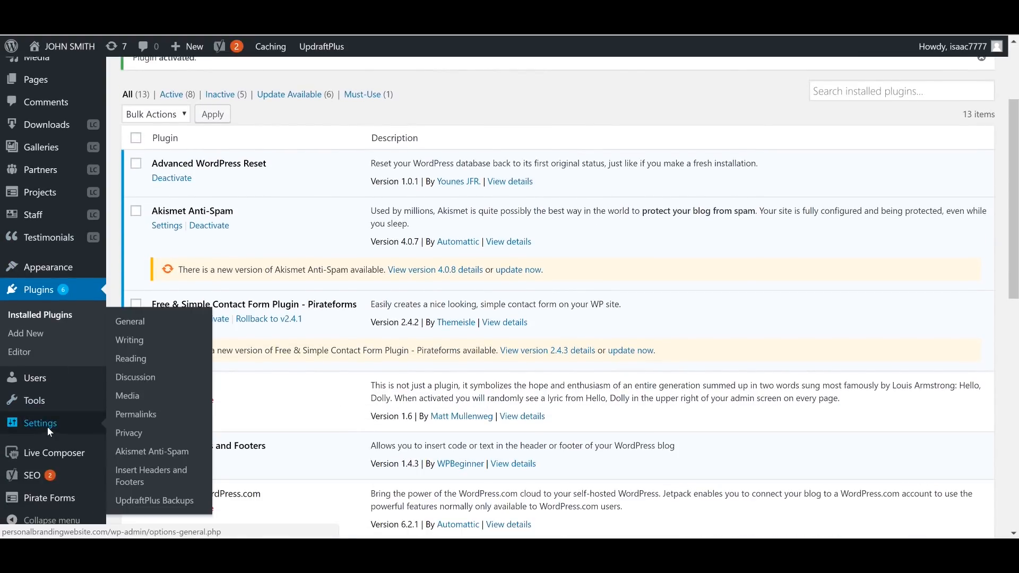
mouse_move(44, 421)
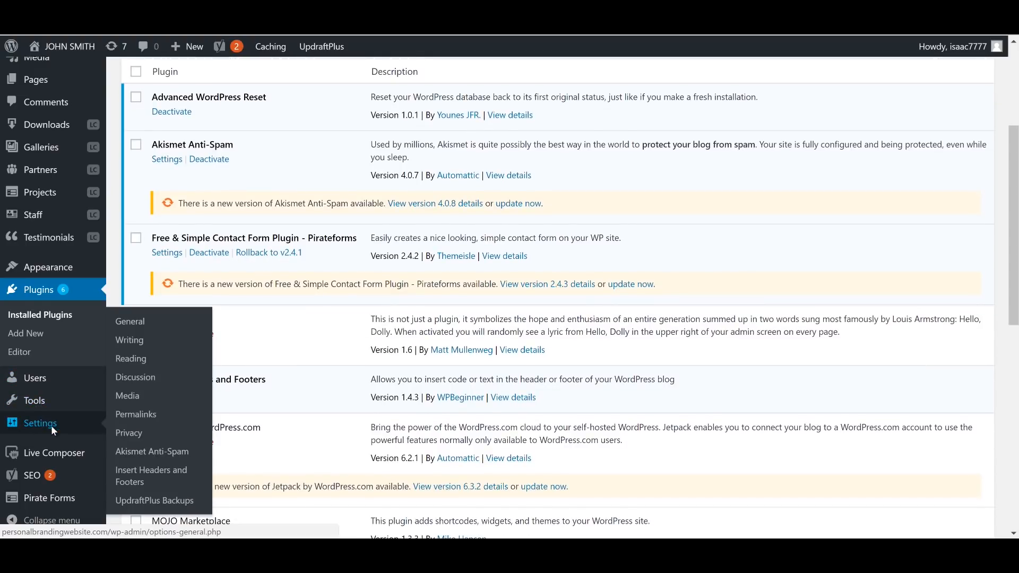
left_click(172, 473)
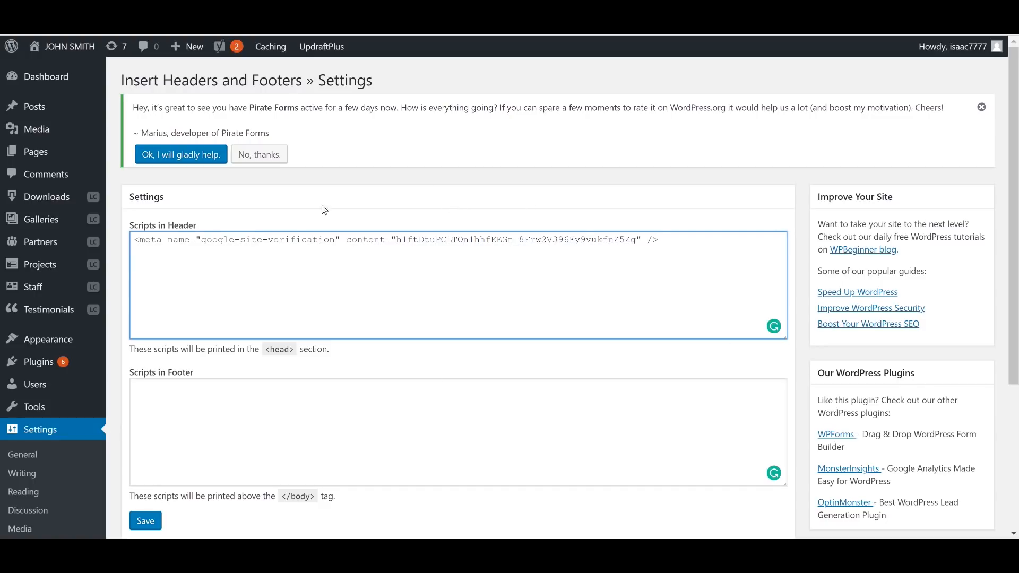
left_click_drag(122, 224, 251, 226)
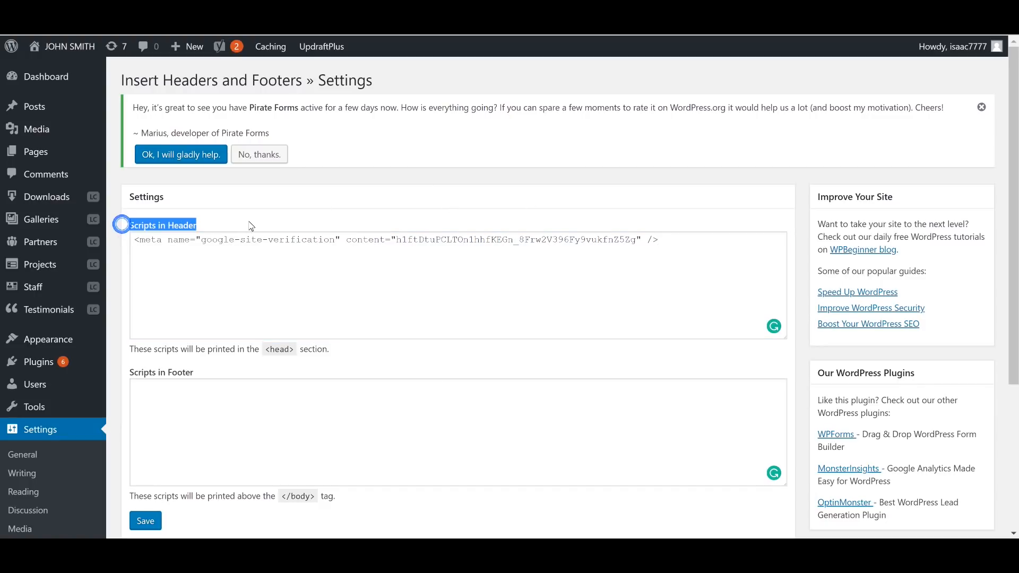
left_click(497, 287)
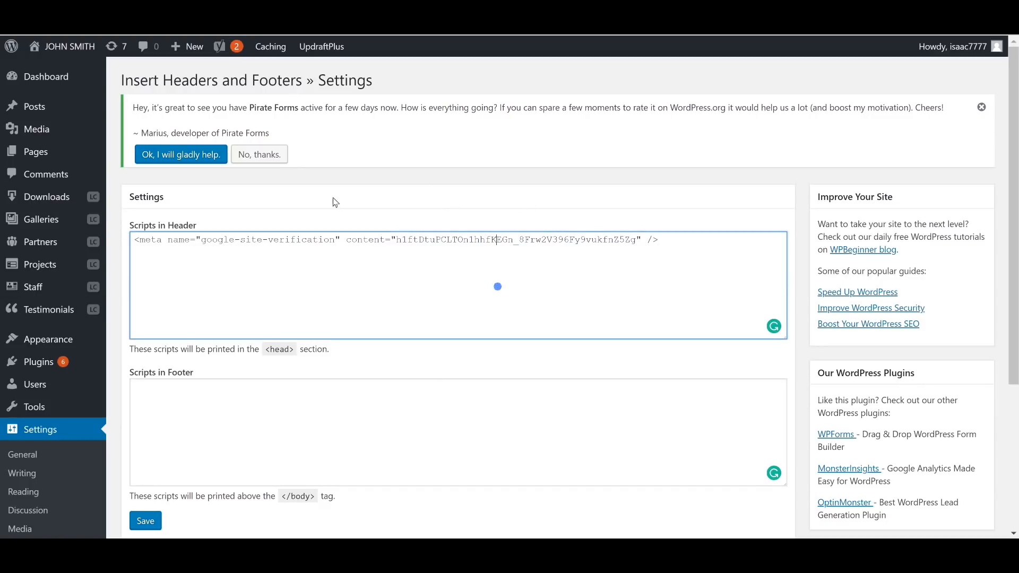
left_click(145, 521)
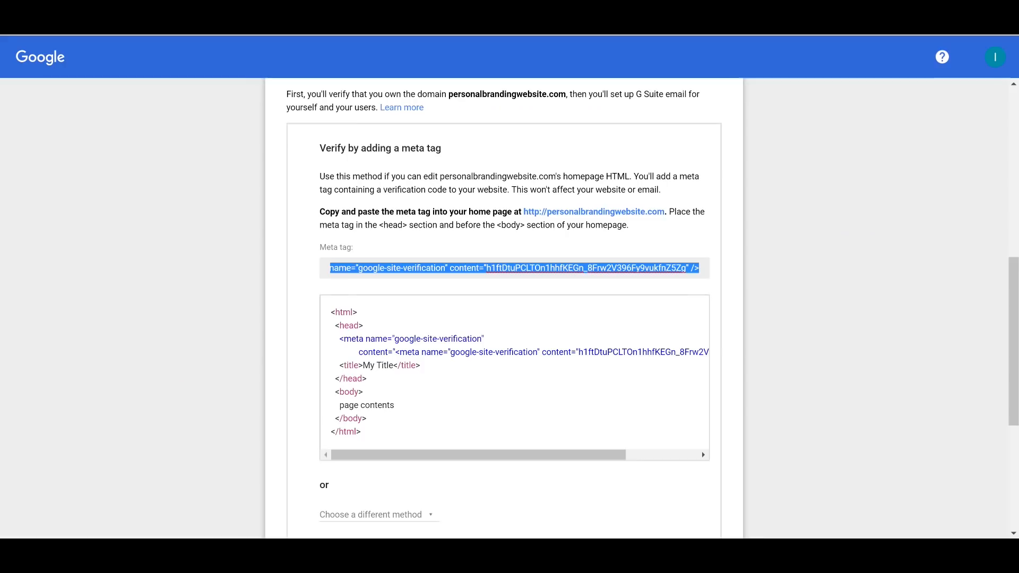
Step: Tick 'I added the meta tag to my homepage' in G Suite's verification steps
scroll(597, 364, "down", 1)
scroll(597, 364, "down", 5)
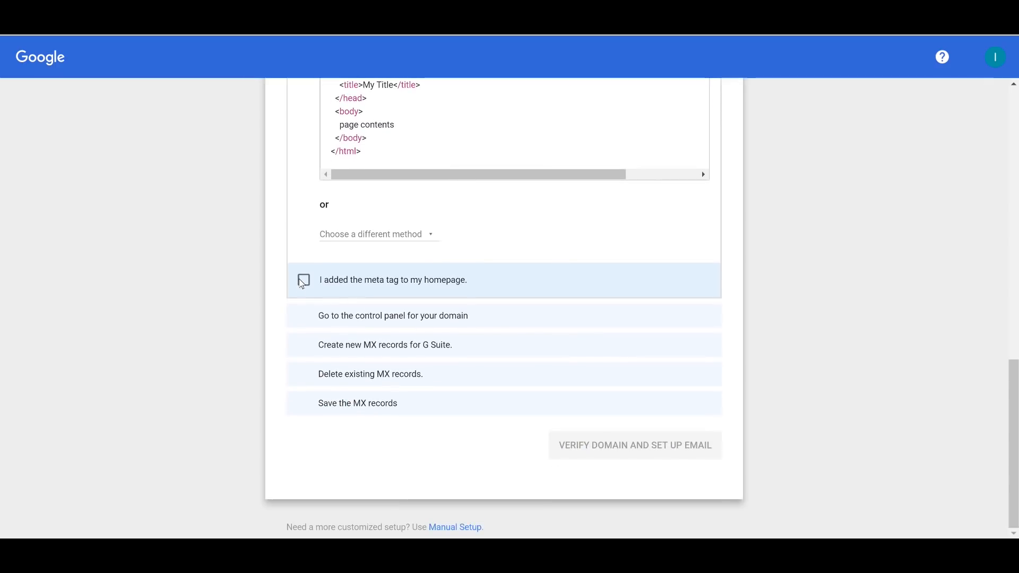
left_click(304, 281)
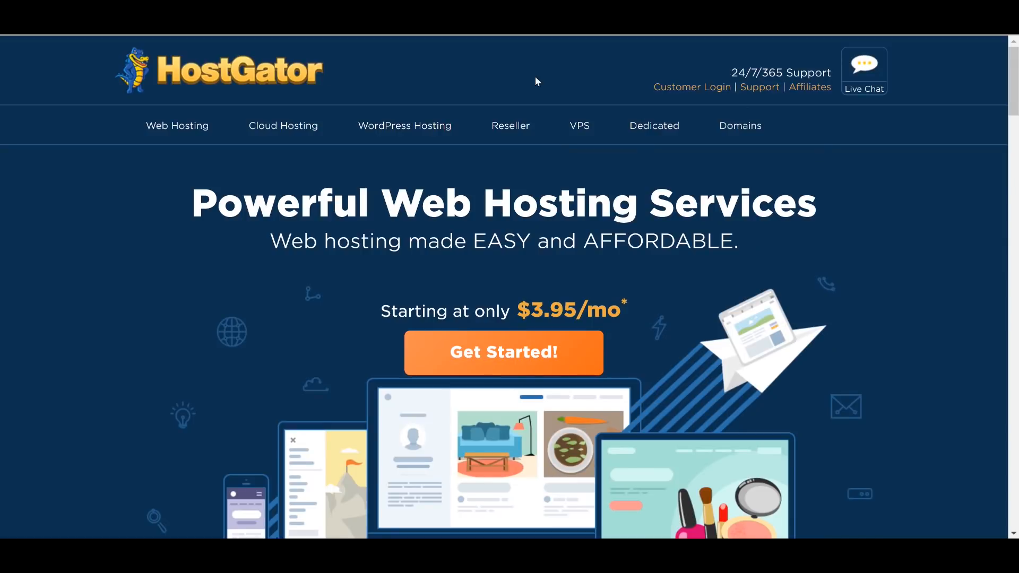
Step: Log in to the HostGator Customer Portal via Customer Login > Portal Login
left_click(706, 86)
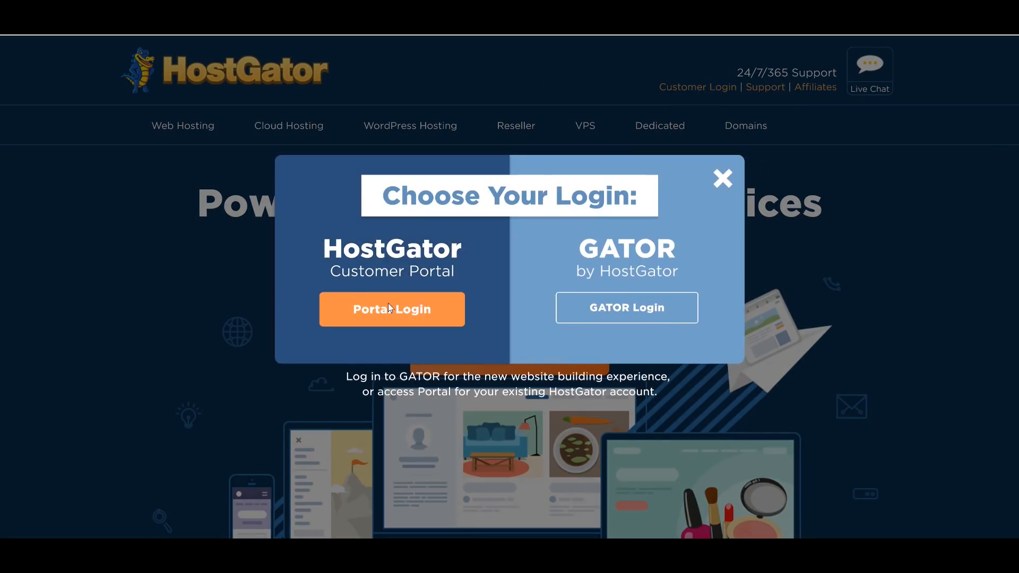
left_click(416, 306)
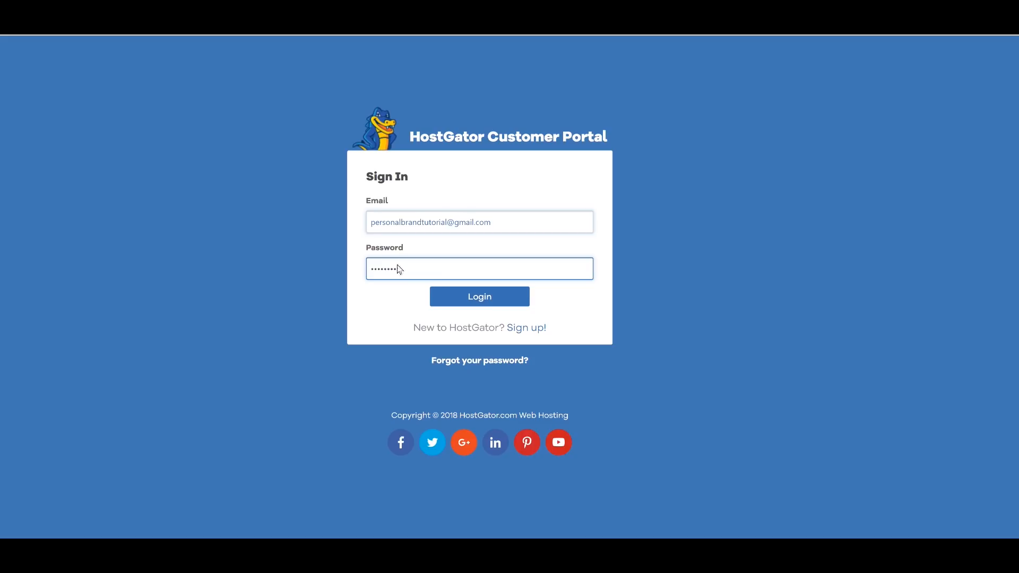
left_click(495, 302)
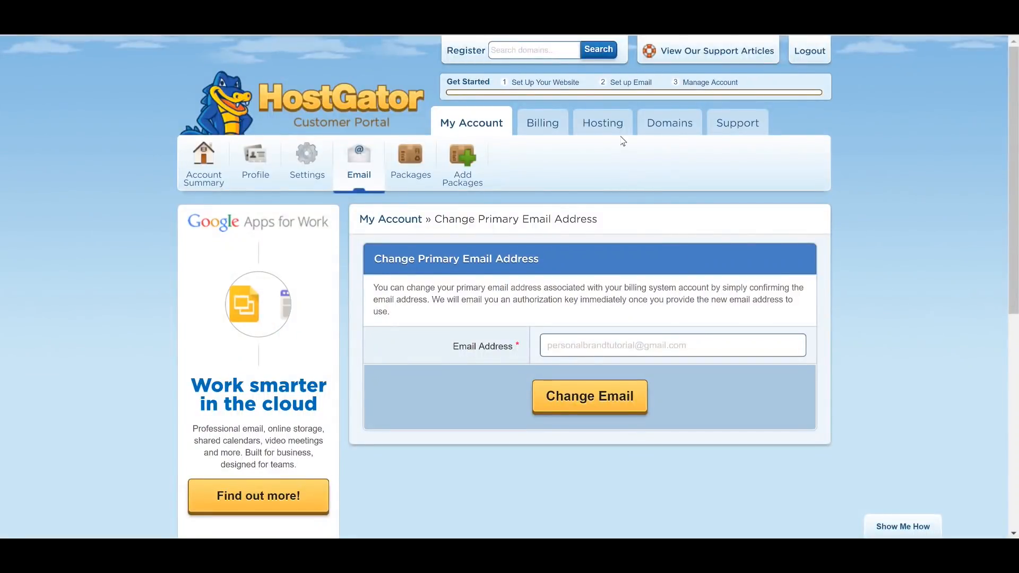
Step: Open Hosting > Email and go to the MX Entry page for personalbrandingwebsite.com
left_click(611, 127)
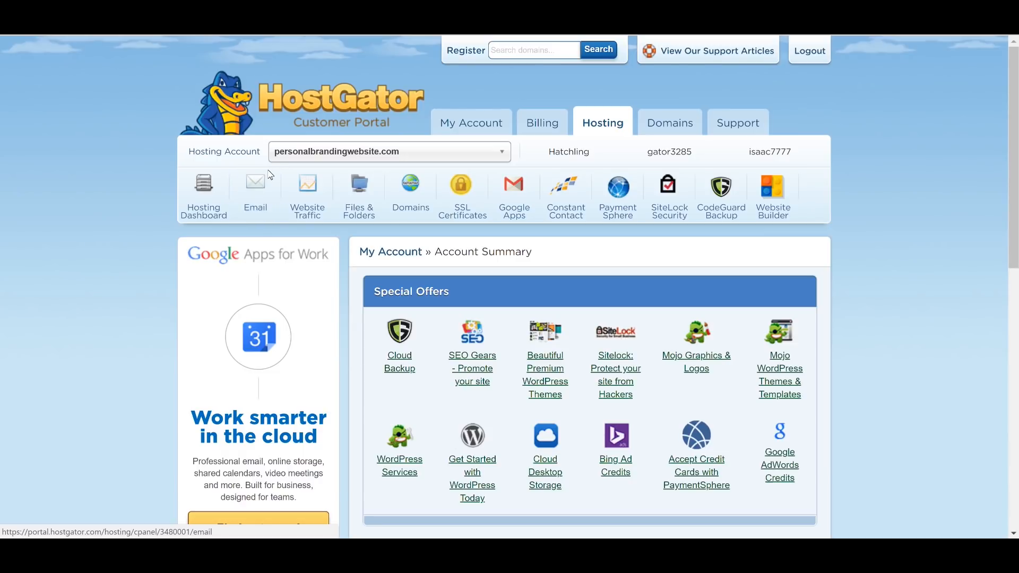
left_click(266, 186)
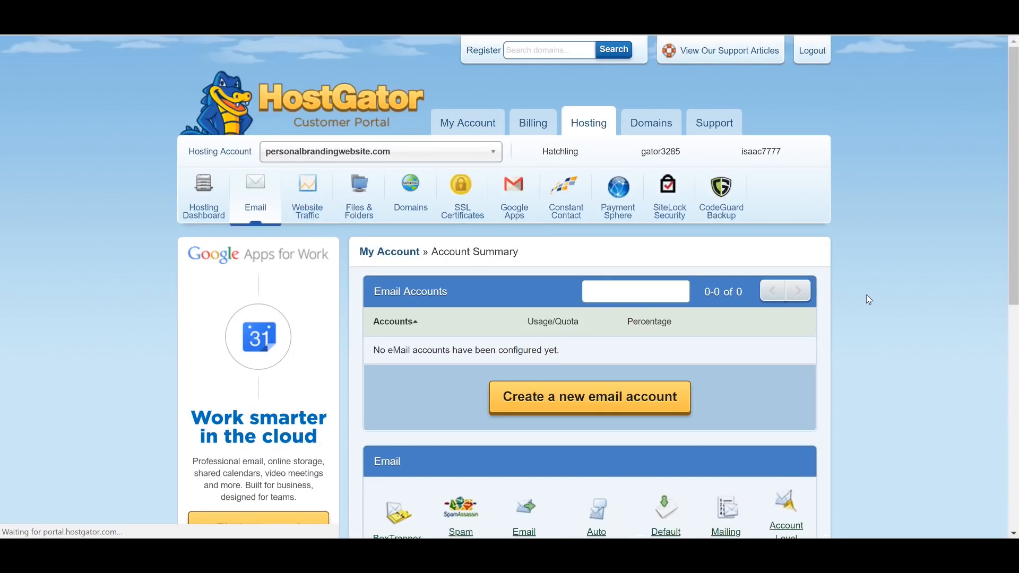
scroll(866, 295, "down", 6)
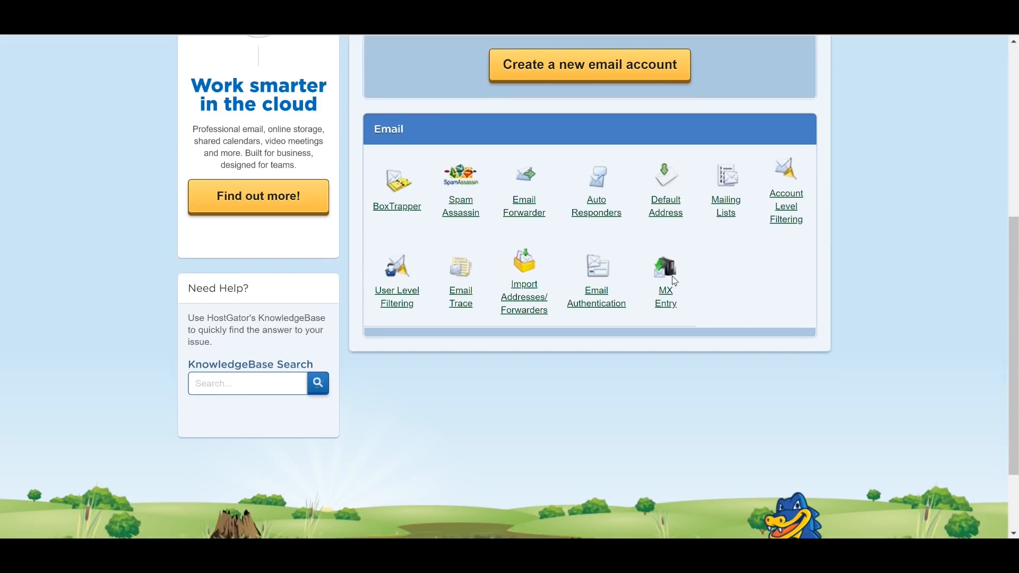
left_click(673, 300)
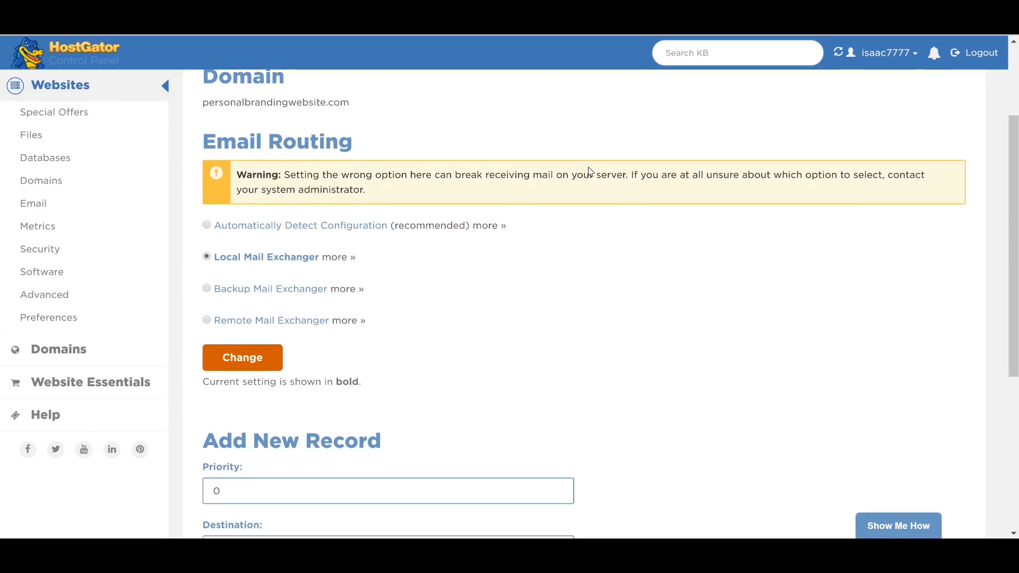
Step: Delete the old mail.personalbrandingwebsite.com MX record from cPanel's MX Records list
scroll(586, 170, "down", 3)
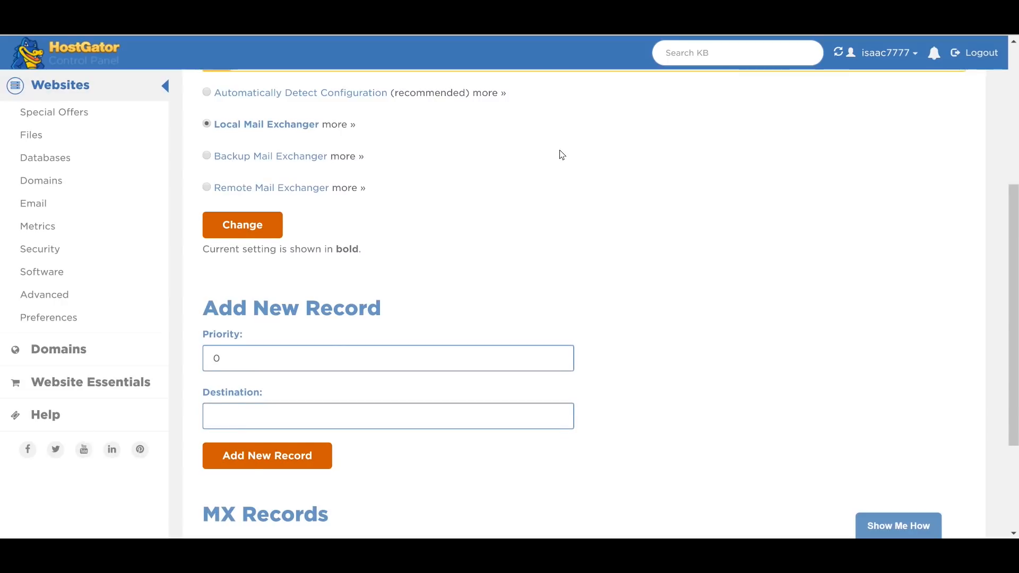
scroll(562, 155, "down", 3)
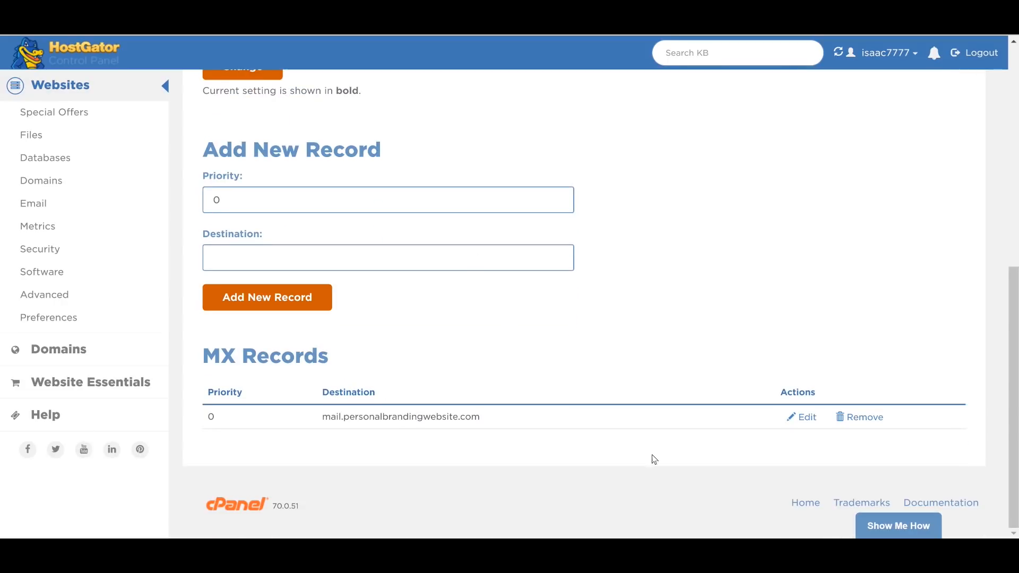
left_click_drag(320, 417, 501, 428)
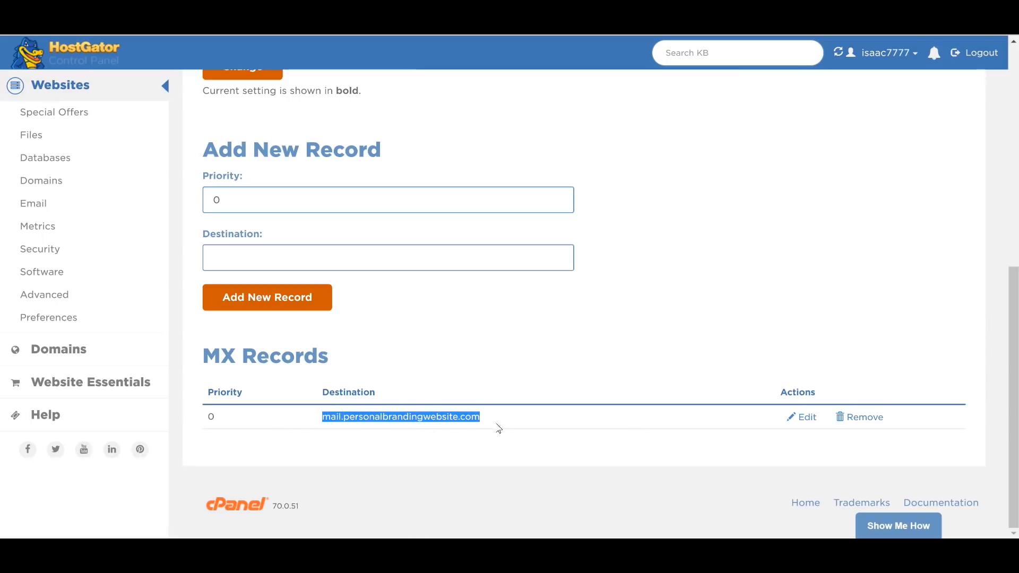
left_click(473, 423)
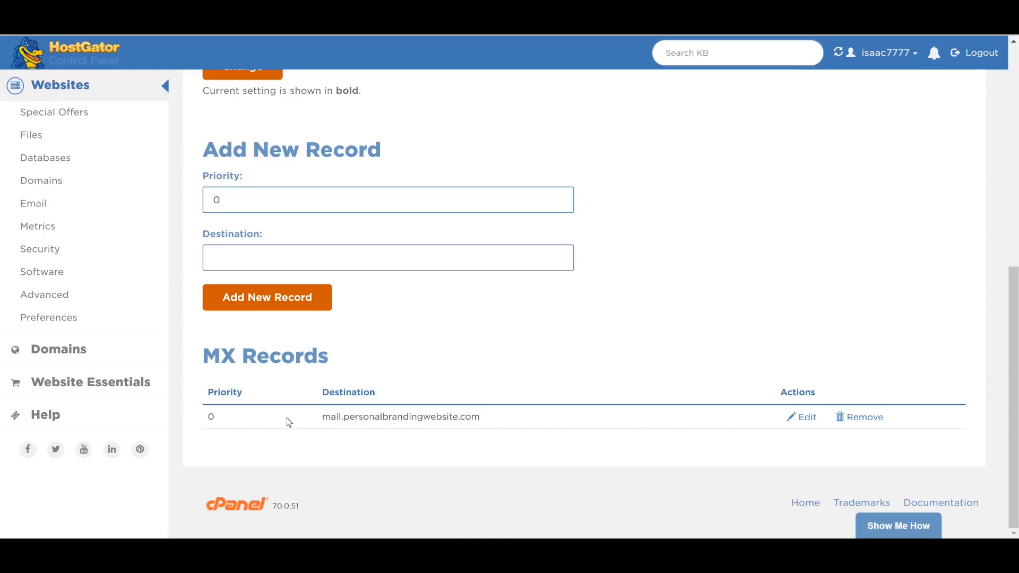
left_click(874, 418)
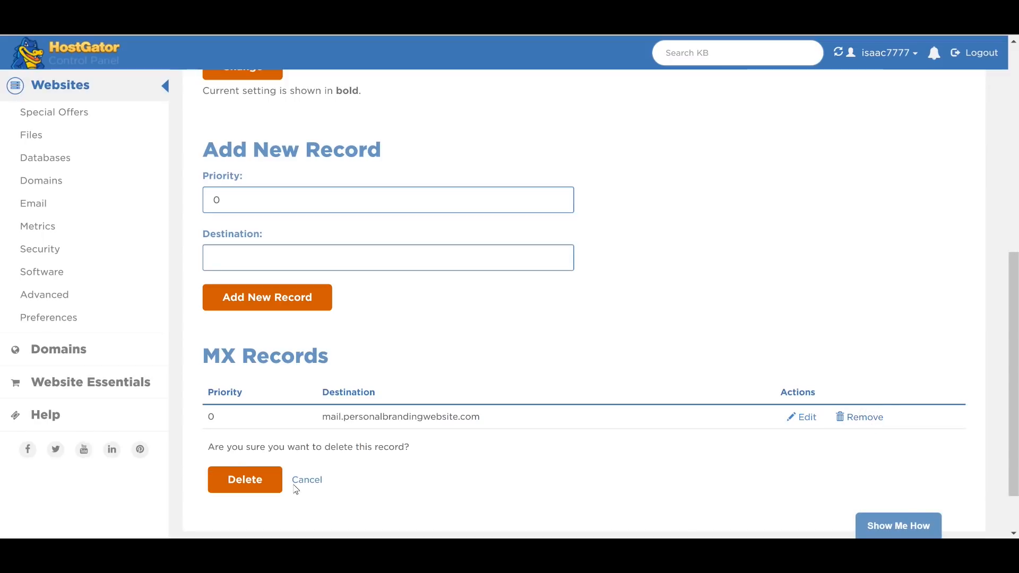
left_click(264, 481)
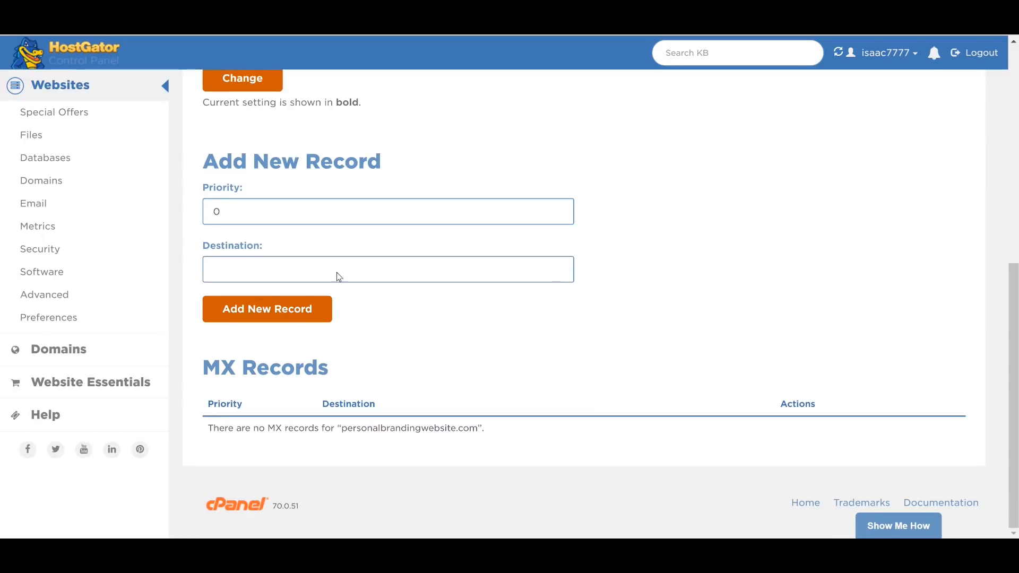
scroll(427, 52, "up", 1)
scroll(427, 52, "up", 2)
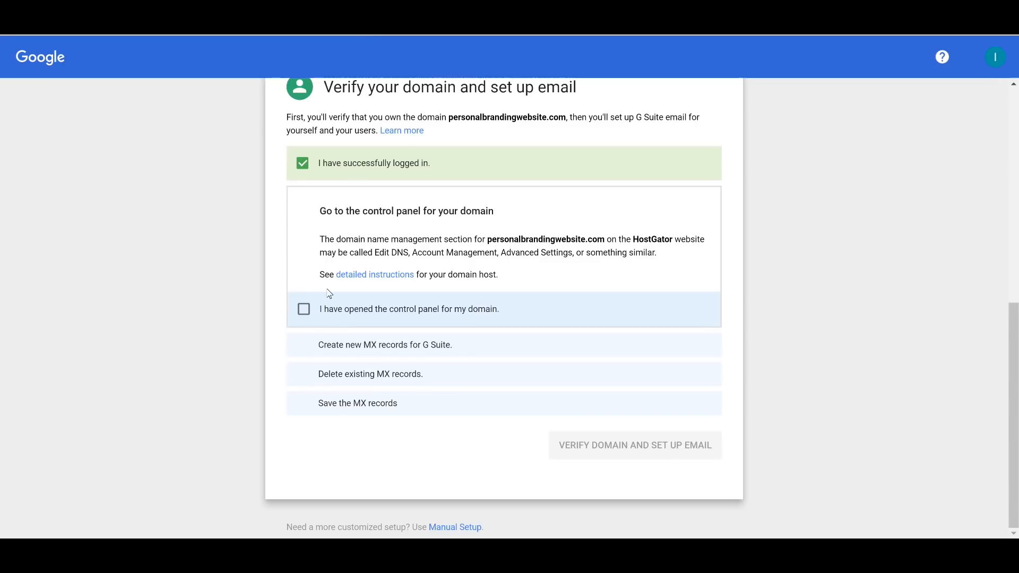
Step: Tick 'I have opened the control panel for my domain' and select ASPMX.L.GOOGLE.COM in the table
left_click(303, 309)
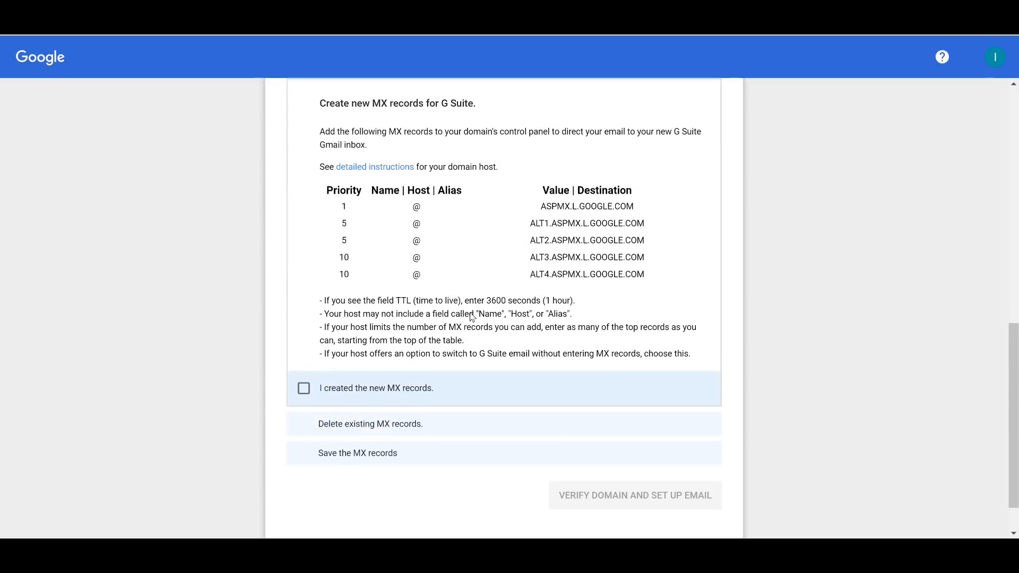
scroll(543, 222, "up", 1)
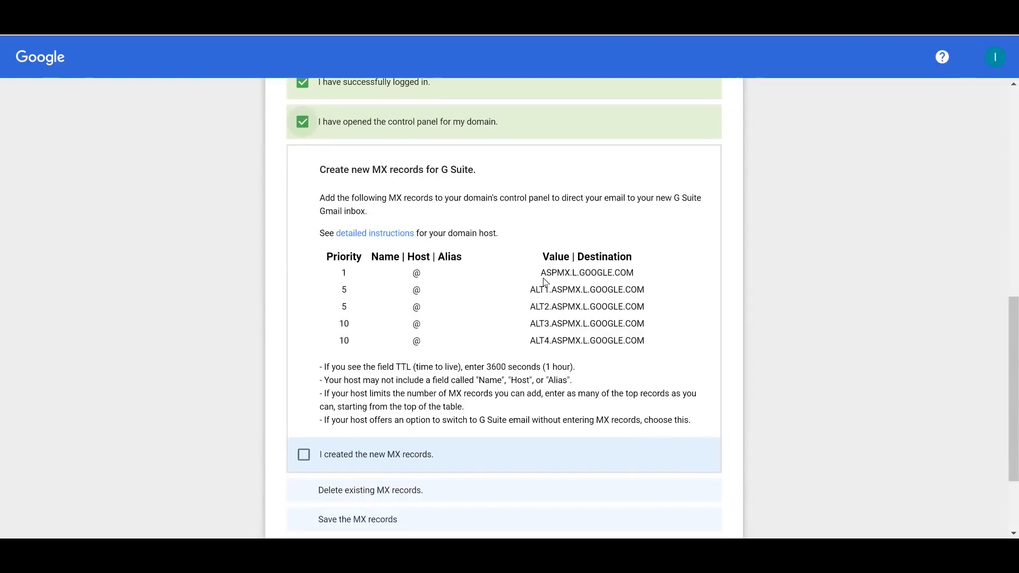
left_click_drag(541, 273, 651, 282)
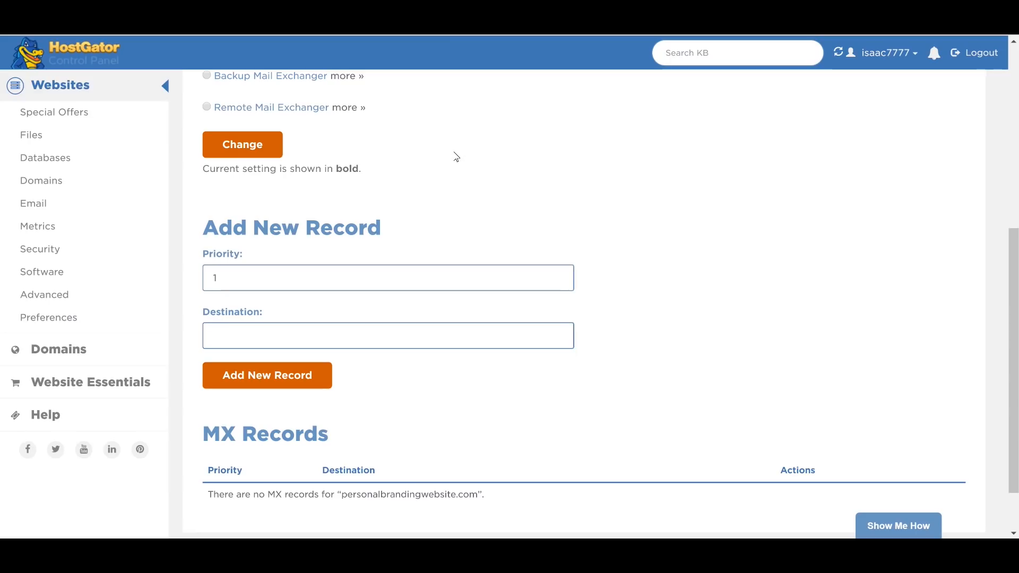
Step: Add the aspmx.l.google.com MX record at priority 1
type("ASPMX.L.GOOGLE.COM")
scroll(348, 372, "up", 1)
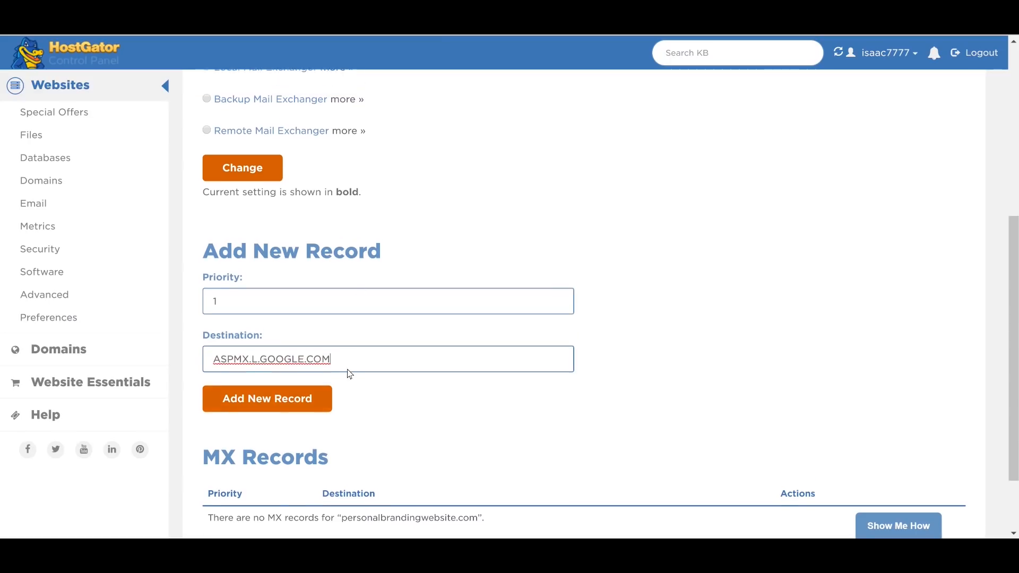
scroll(526, 307, "down", 1)
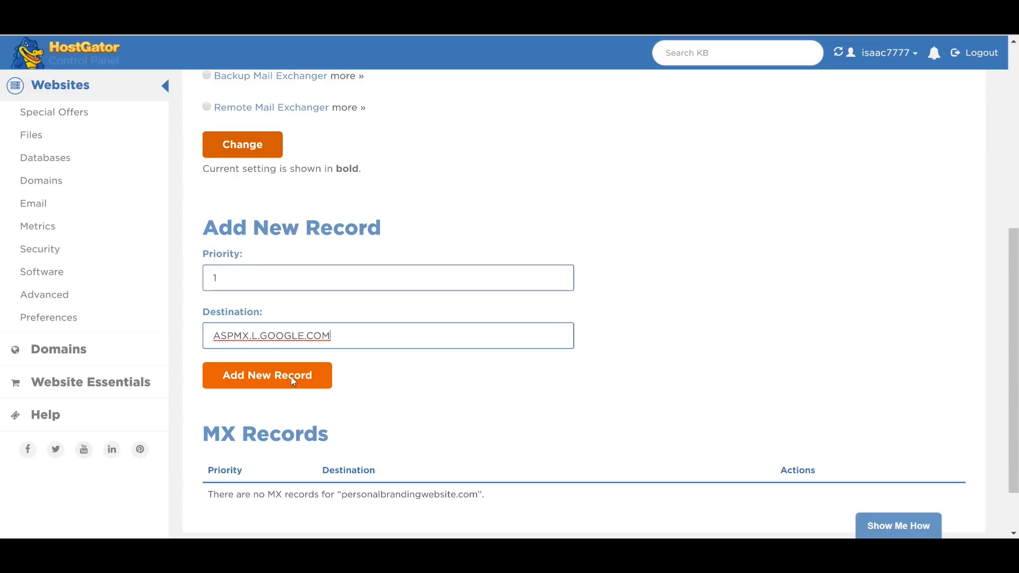
left_click(325, 378)
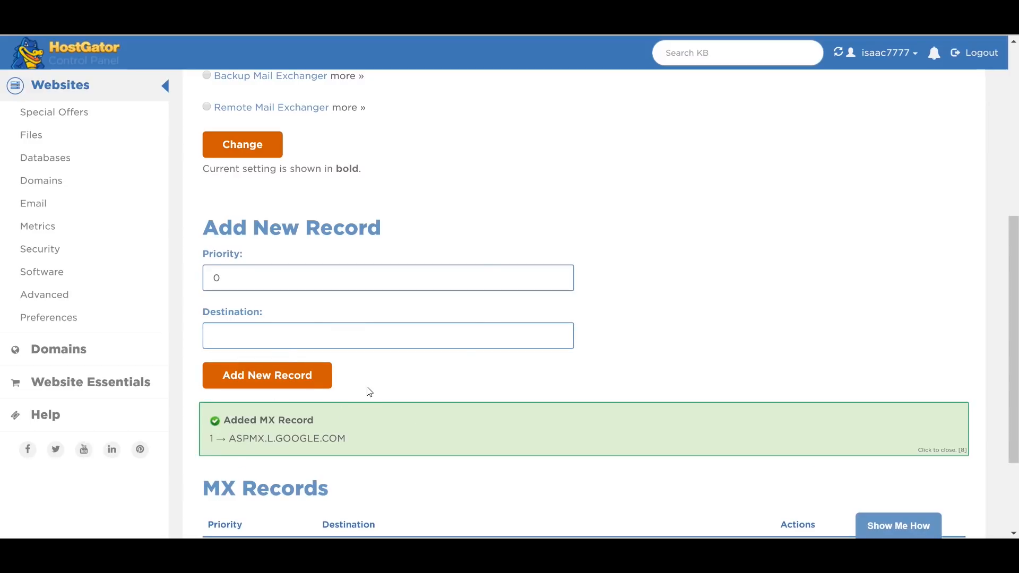
Step: Add the alt1.aspmx.l.google.com MX record at priority 5
double_click(285, 192)
type("5")
left_click(295, 257)
key("ctrl+Tab")
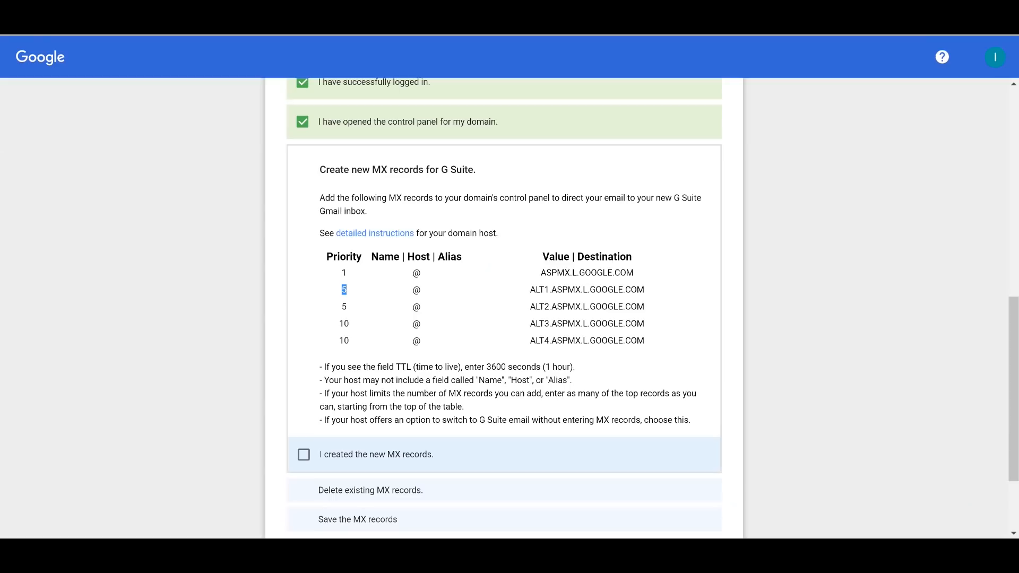
left_click_drag(529, 290, 661, 293)
key("ctrl+c")
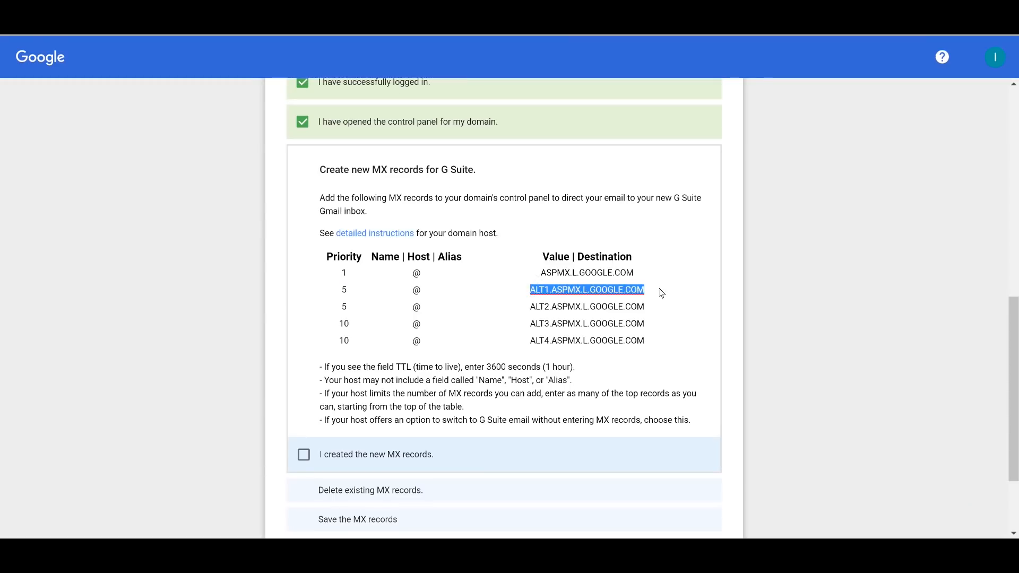
key("ctrl+shift+Tab")
key("ctrl+v")
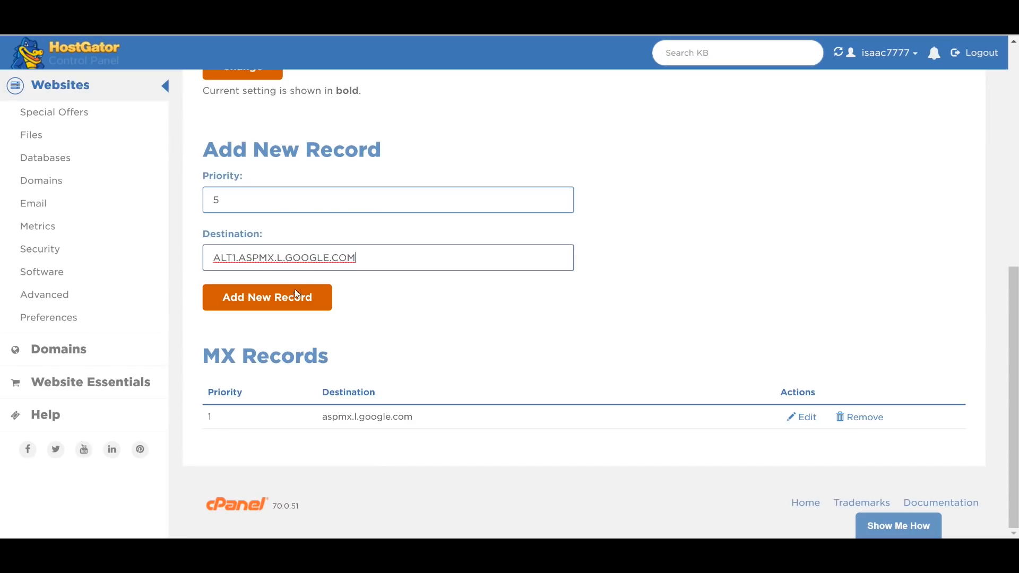
left_click(296, 295)
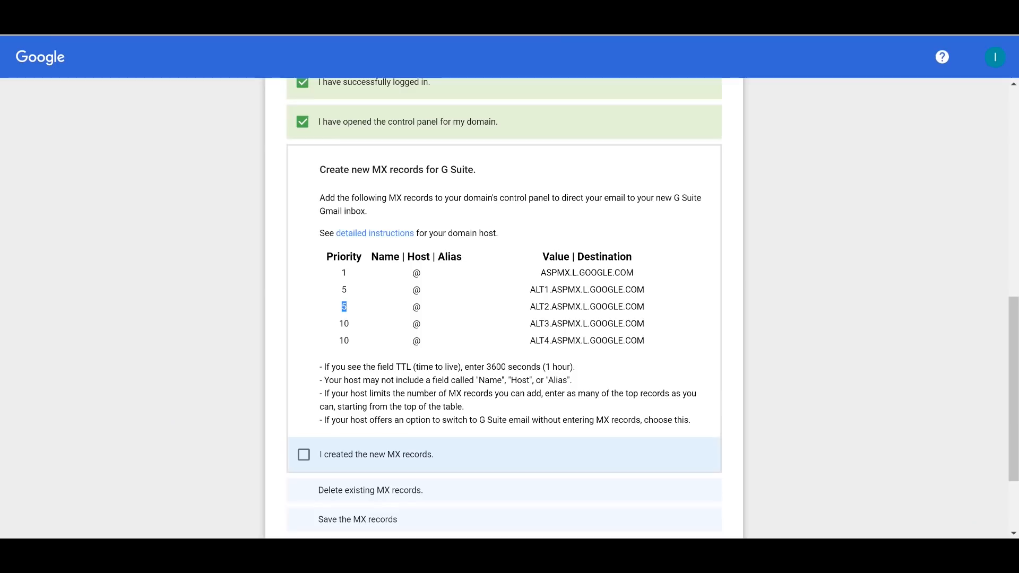
Step: Add the alt2.aspmx.l.google.com MX record at priority 5
key("ctrl+shift+Tab")
double_click(334, 216)
type("5")
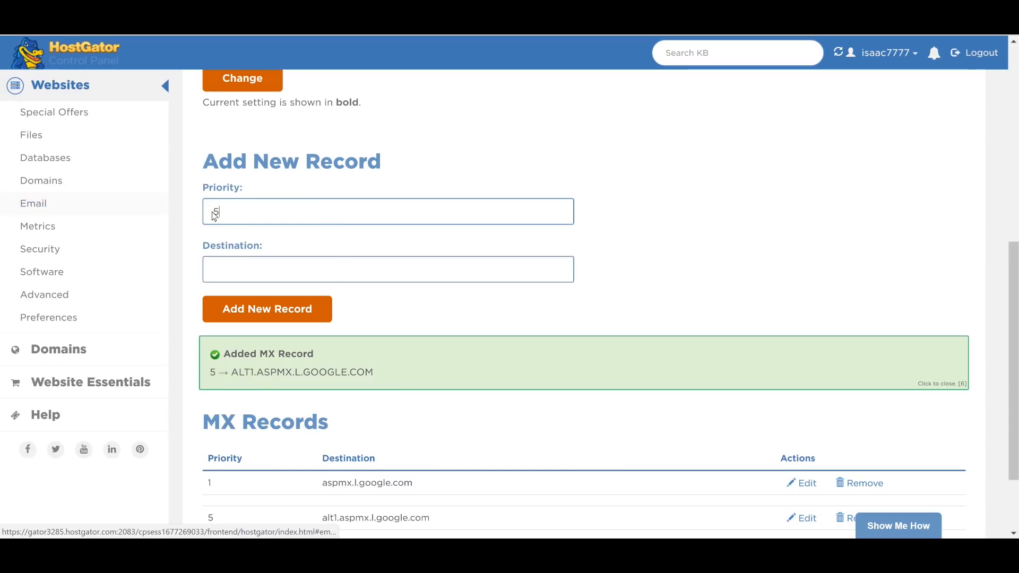
left_click(246, 270)
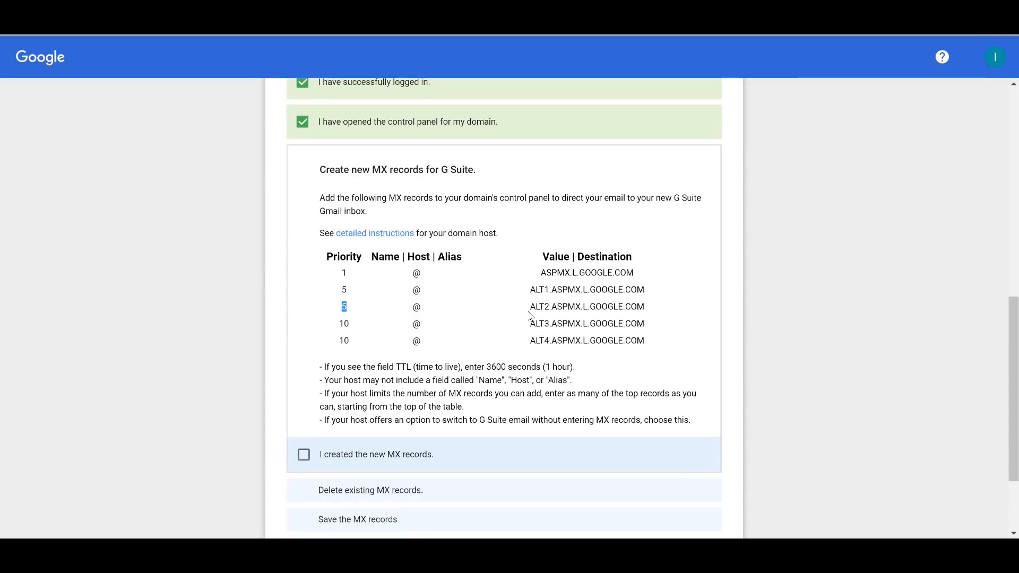
left_click_drag(528, 312, 654, 311)
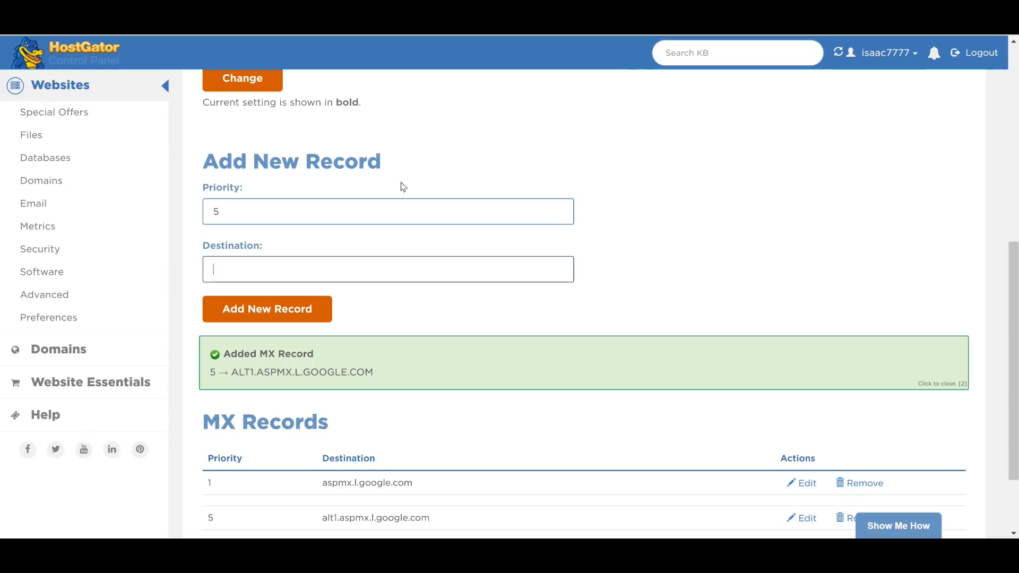
type("ALT2.ASPMX.L.GOOGLE.COM")
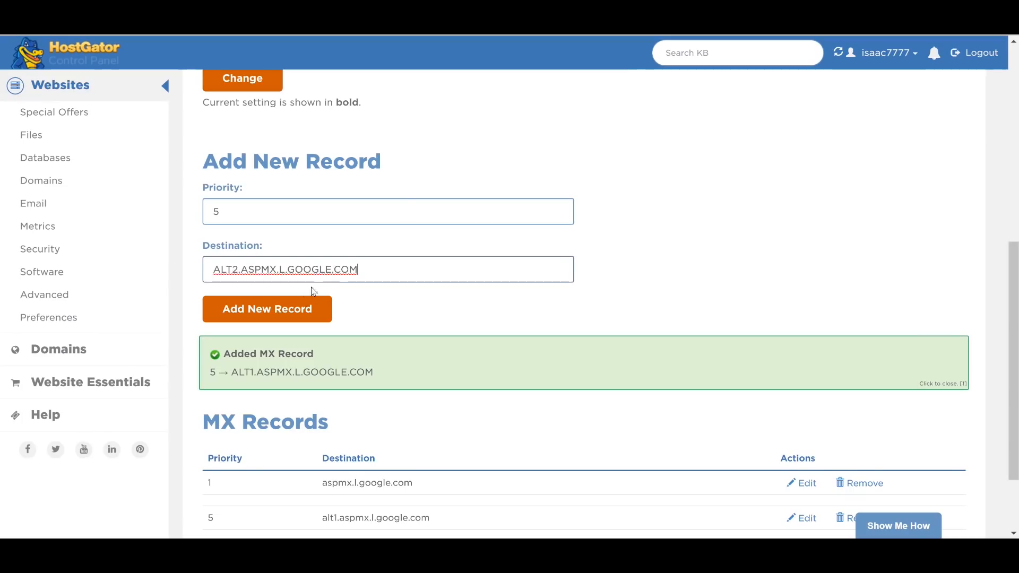
left_click(288, 310)
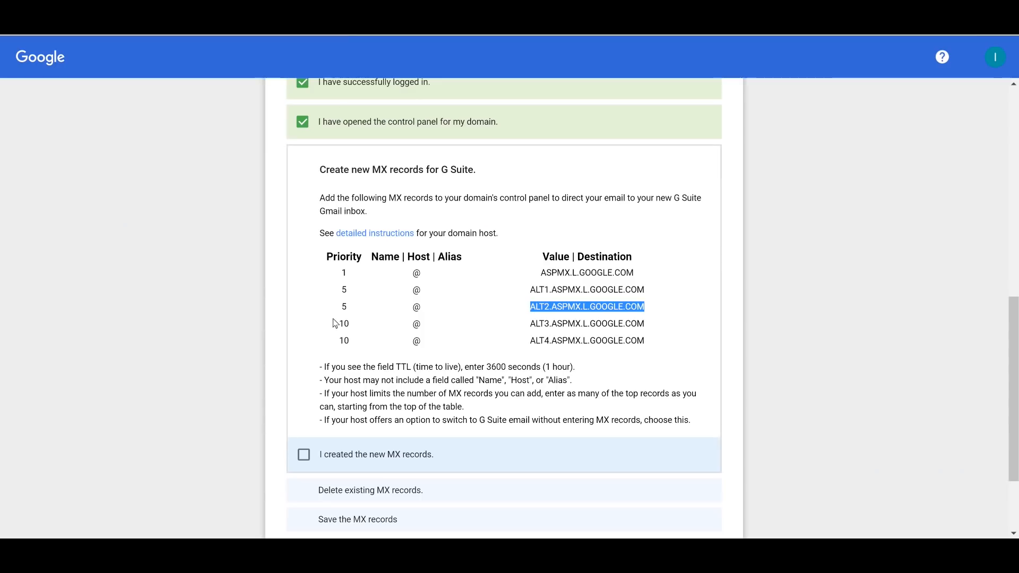
Step: Add the alt3.aspmx.l.google.com MX record at priority 10
left_click_drag(335, 323, 360, 325)
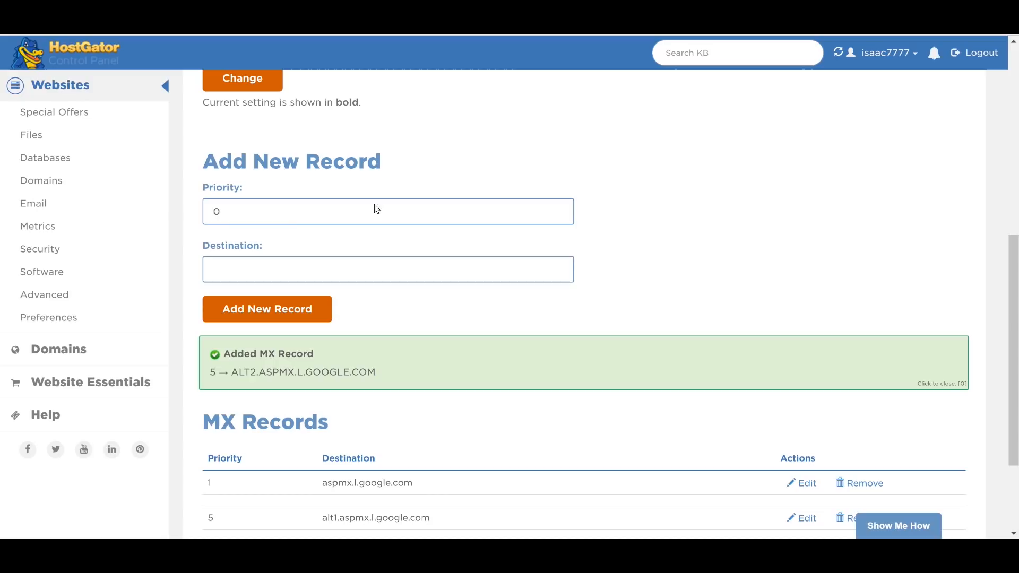
double_click(284, 218)
type("10")
left_click(237, 270)
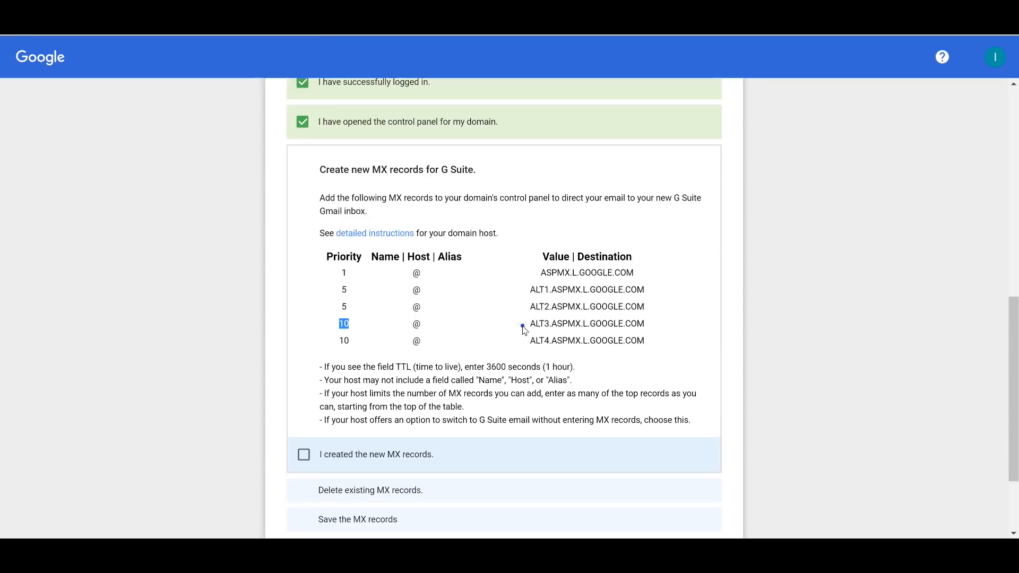
mouse_move(523, 326)
left_mouse_down()
mouse_move(640, 317)
mouse_move(526, 325)
left_mouse_up()
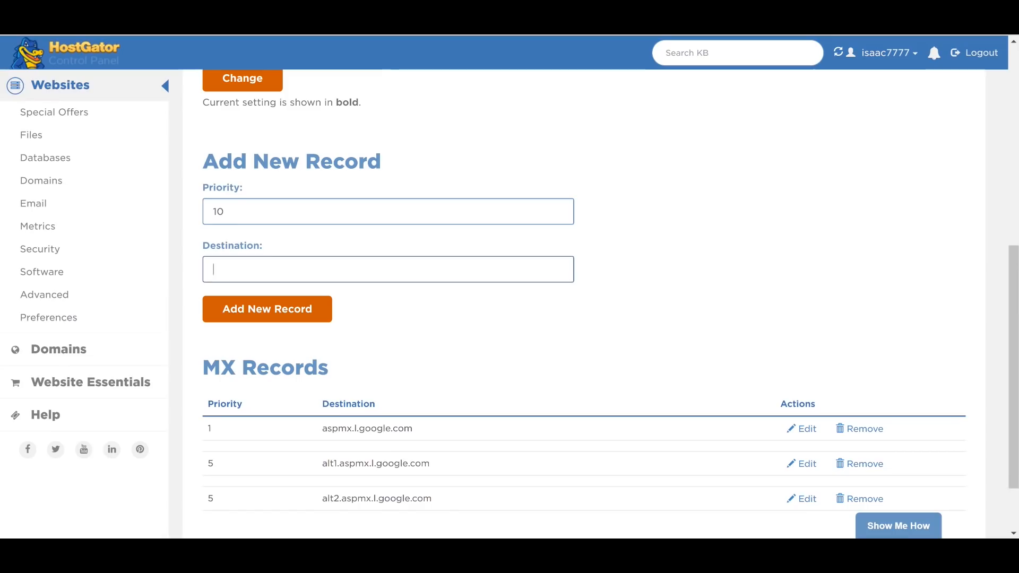
type("ALT3.ASPMX.L.GOOGLE.COM")
left_click(280, 317)
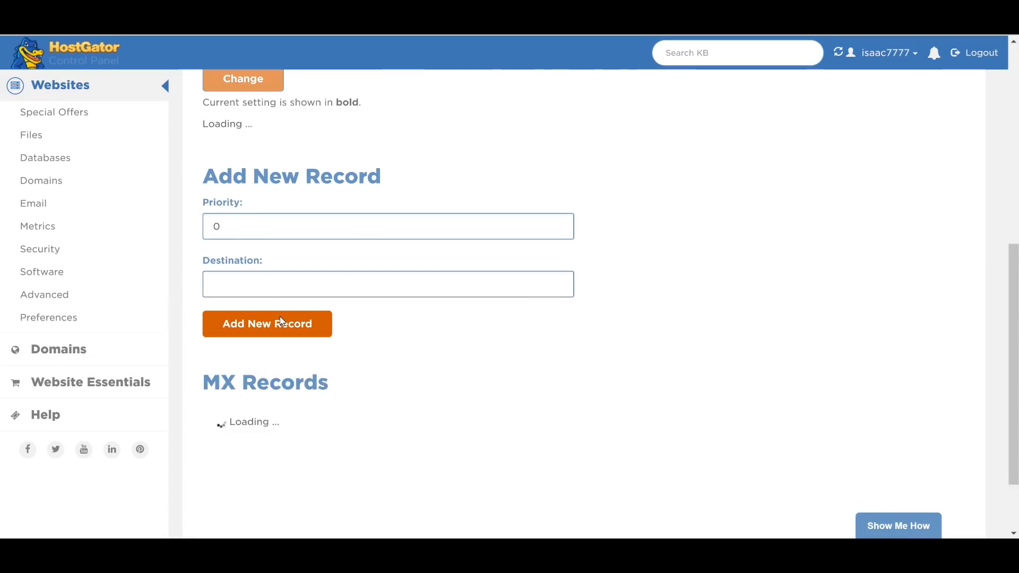
Step: Add the alt4.aspmx.l.google.com MX record at priority 10 and check the list
scroll(406, 272, "down", 2)
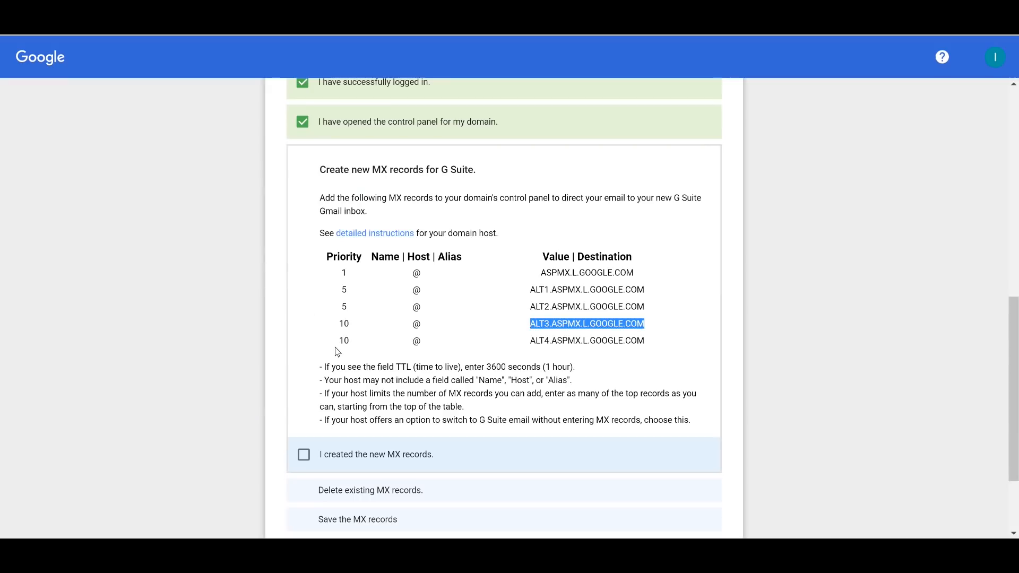
left_click_drag(336, 348, 356, 340)
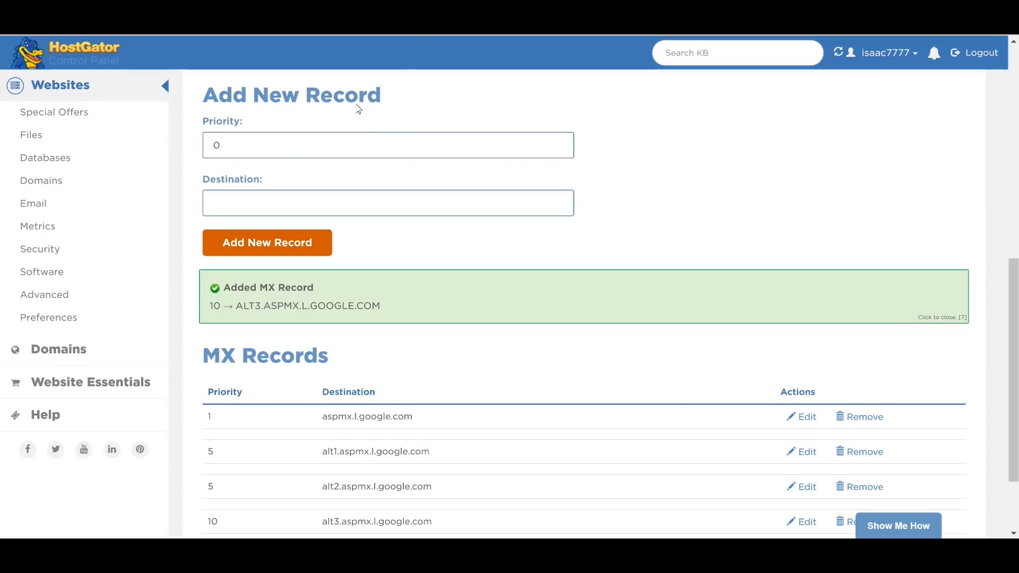
double_click(268, 145)
type("10")
left_click(234, 199)
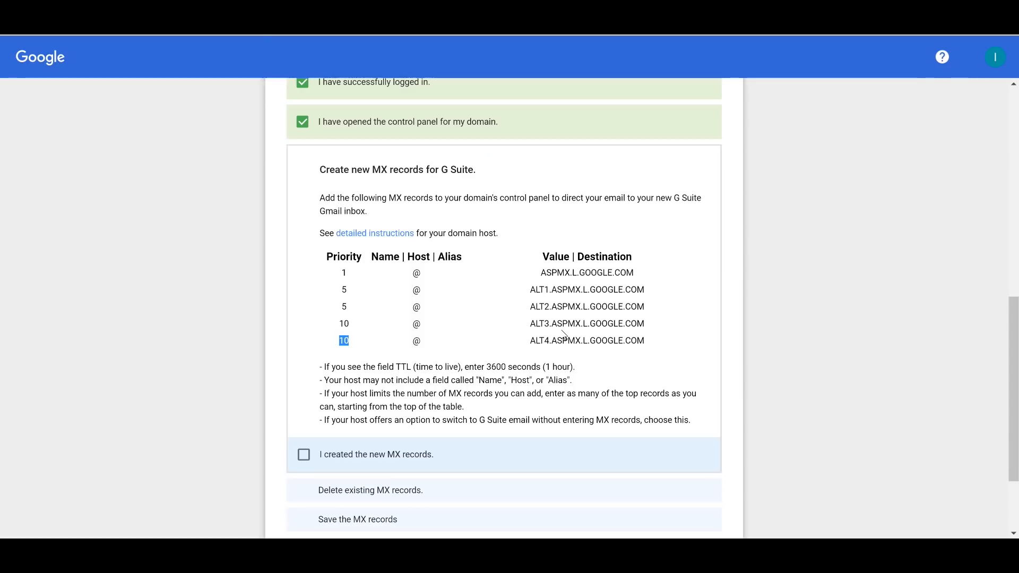
double_click(528, 344)
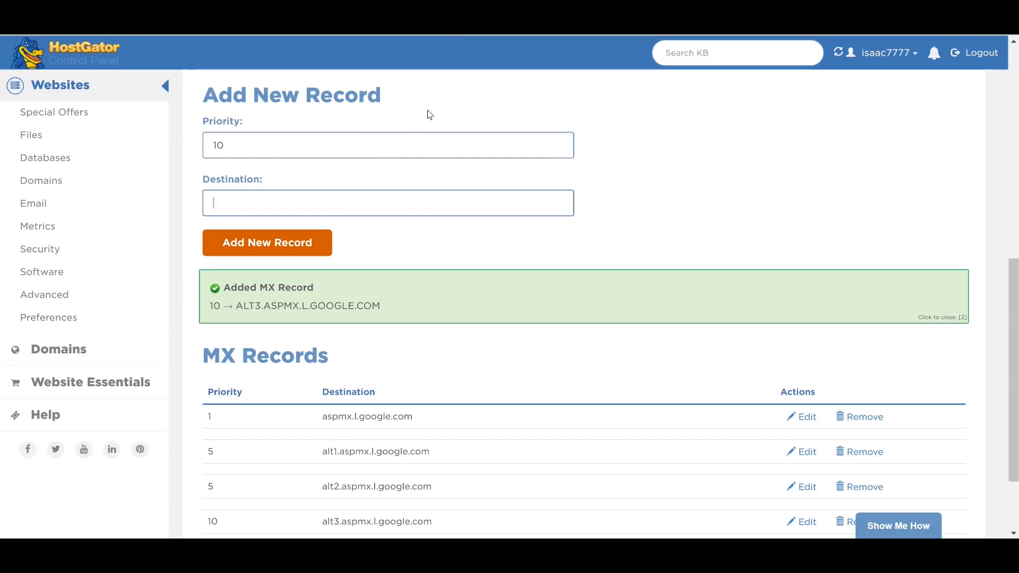
type("ALT4.ASPMX.L.GOOGLE.COM")
left_click(292, 240)
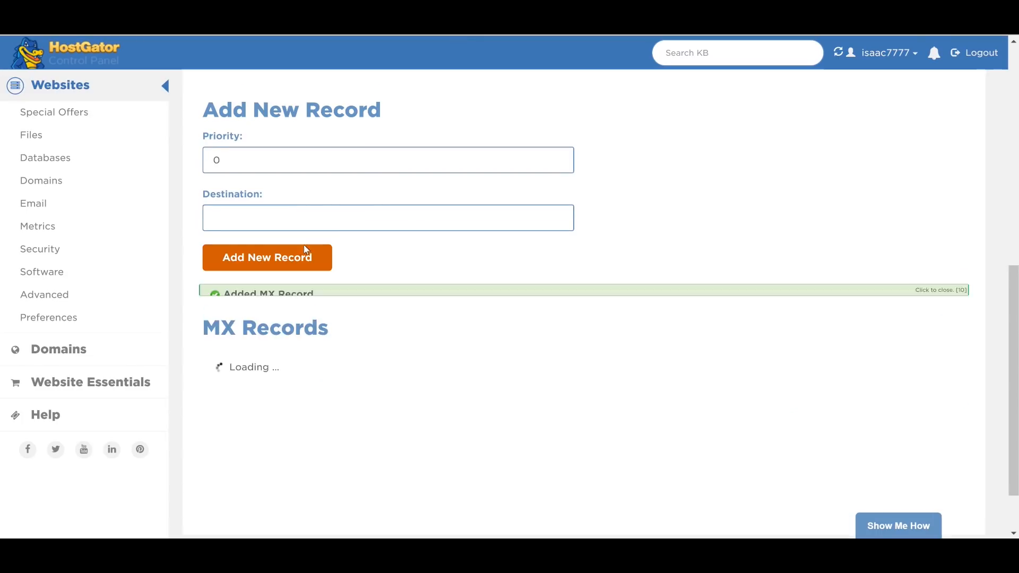
scroll(434, 315, "down", 3)
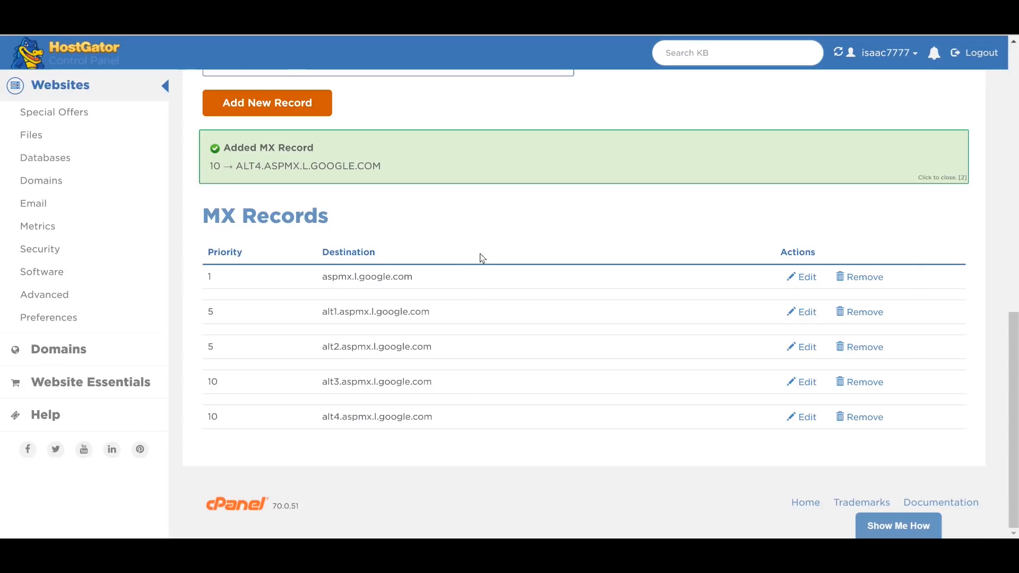
scroll(547, 220, "up", 8)
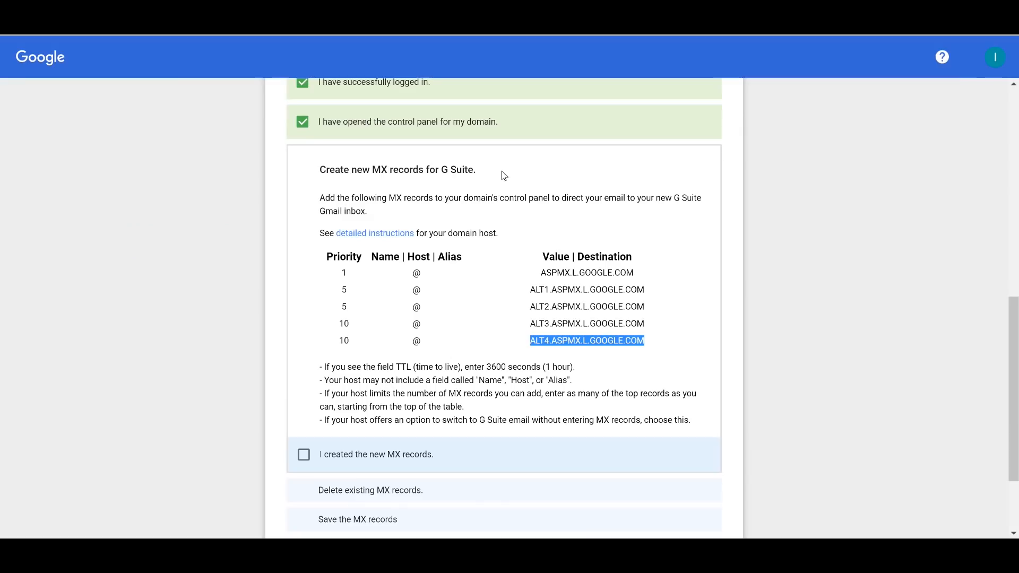
Step: Tick the 'created new MX records', 'deleted existing MX records' and 'saved the MX records' boxes
left_click(307, 458)
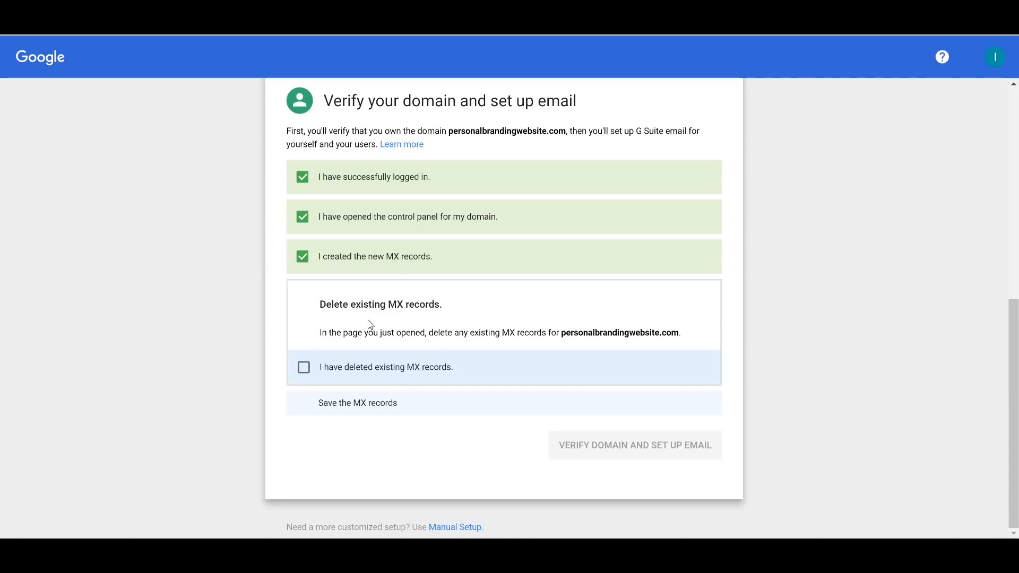
left_click(302, 368)
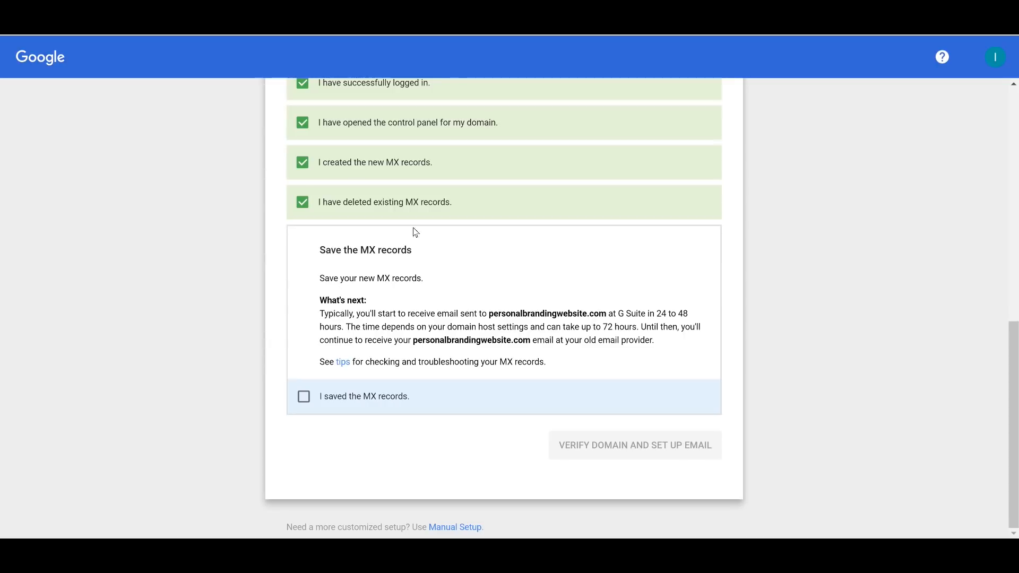
left_click(303, 398)
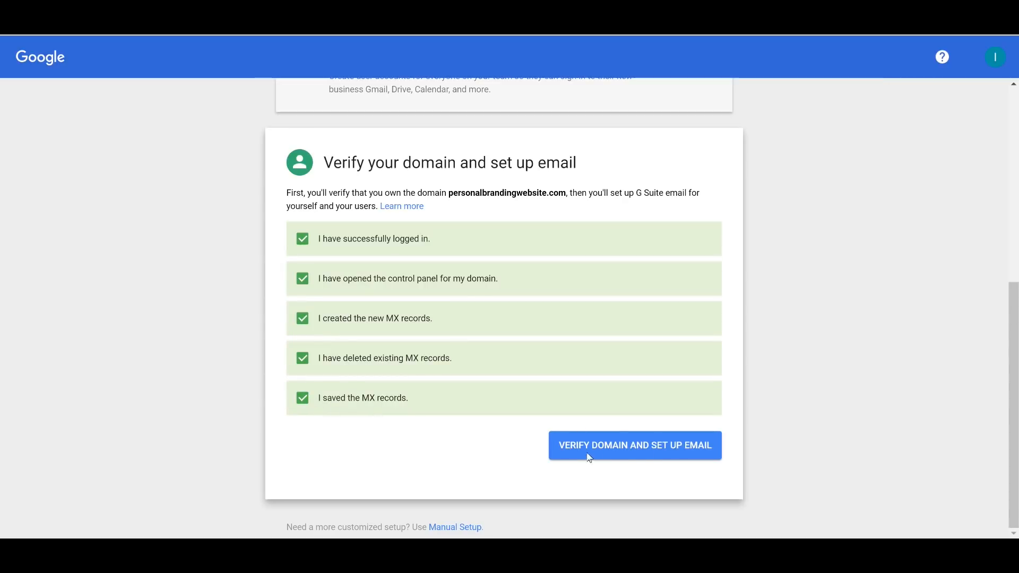
Step: Run Verify Domain and Set Up Email, continue on, and sign back in with the account password
left_click(655, 449)
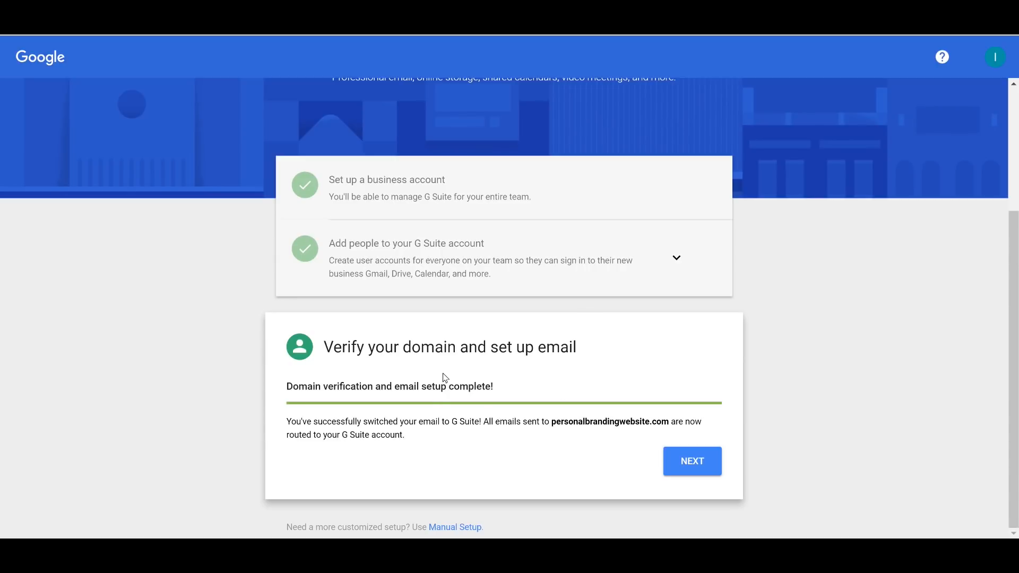
left_click_drag(285, 423, 469, 423)
left_click(693, 470)
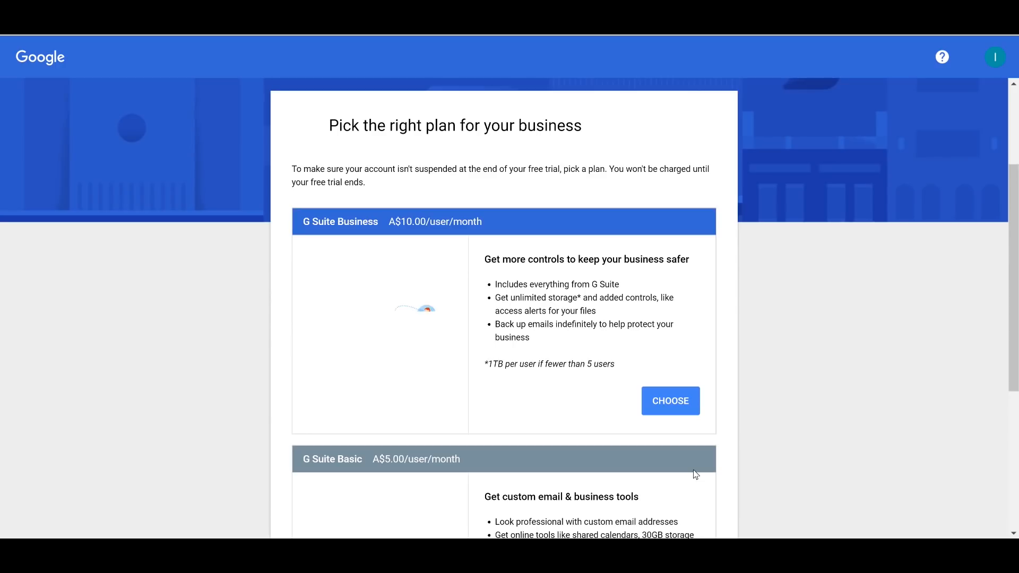
scroll(591, 204, "down", 5)
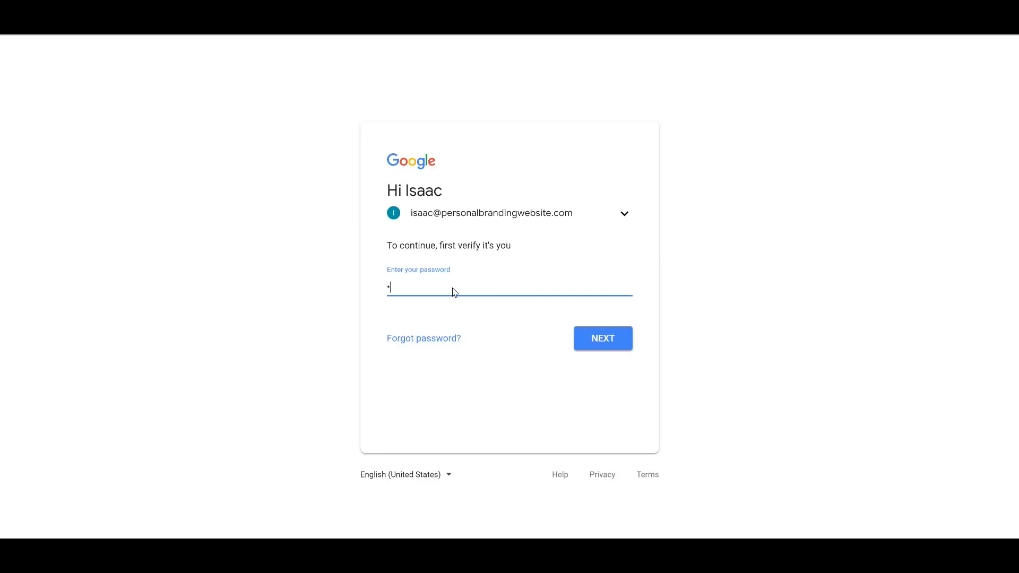
type("•••••••")
key("Return")
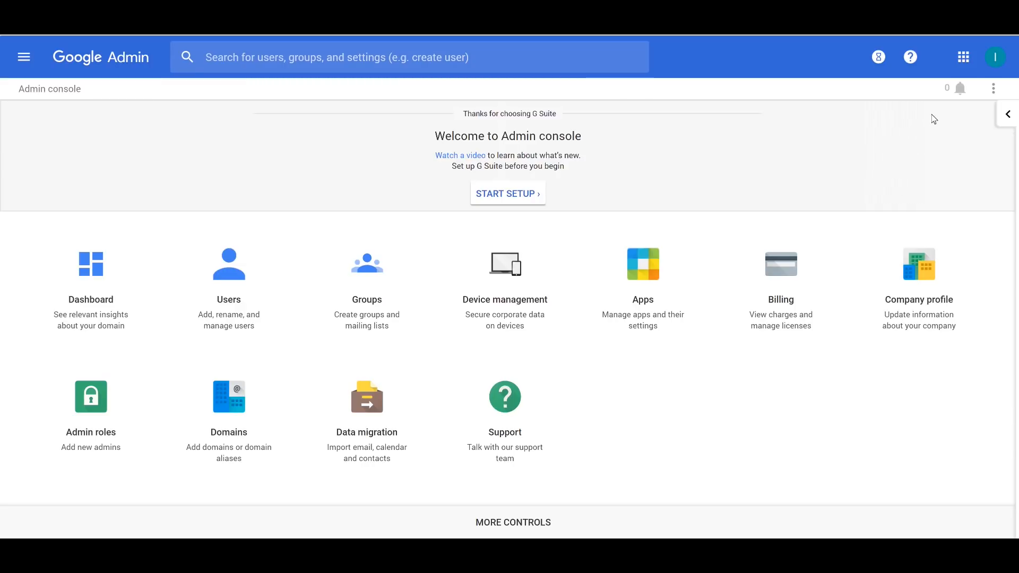
Step: Open Mail from the Google apps grid to reach the Gmail inbox
left_click(962, 59)
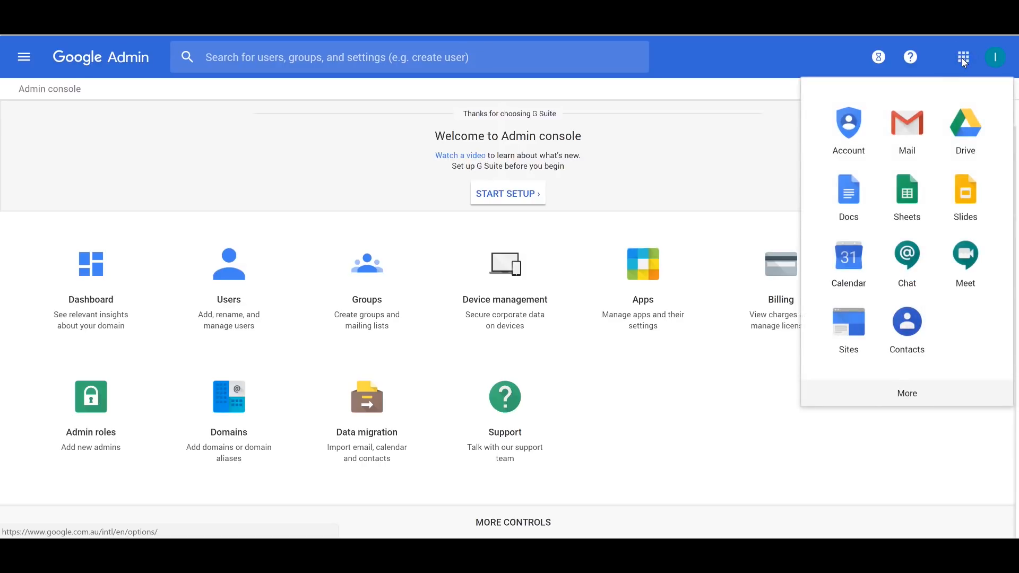
left_click(904, 129)
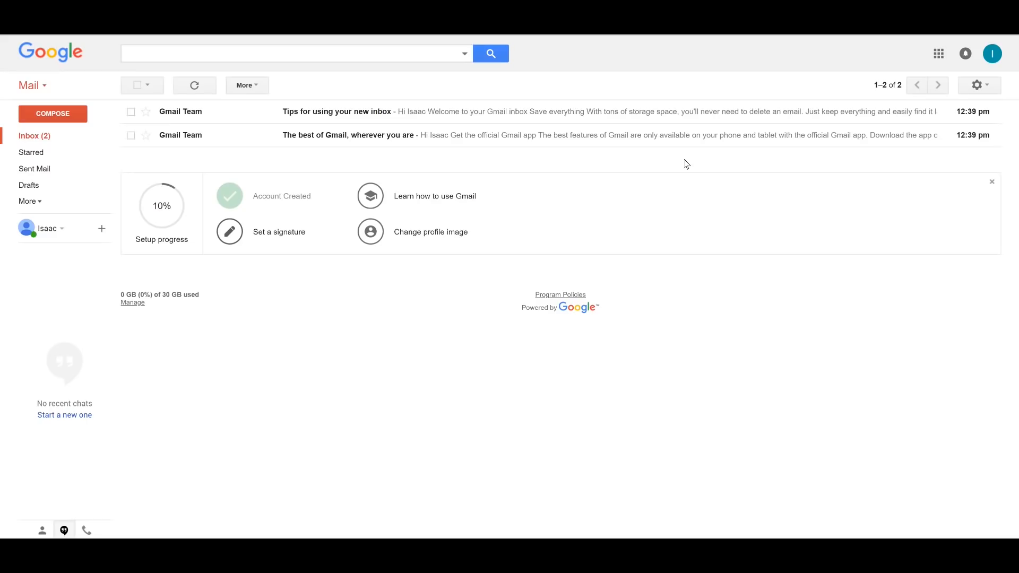